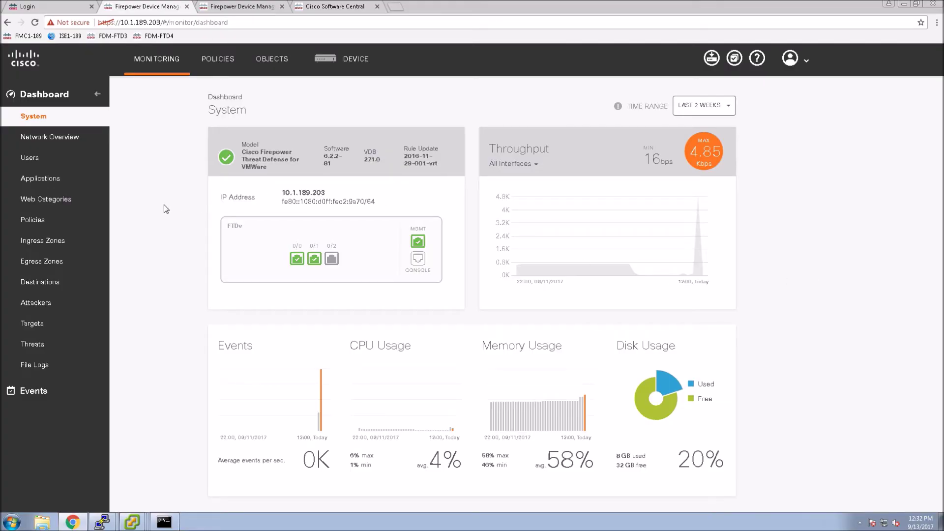
Go from Objects to the Device summary and open the Site to Site VPN configuration
left_click(272, 59)
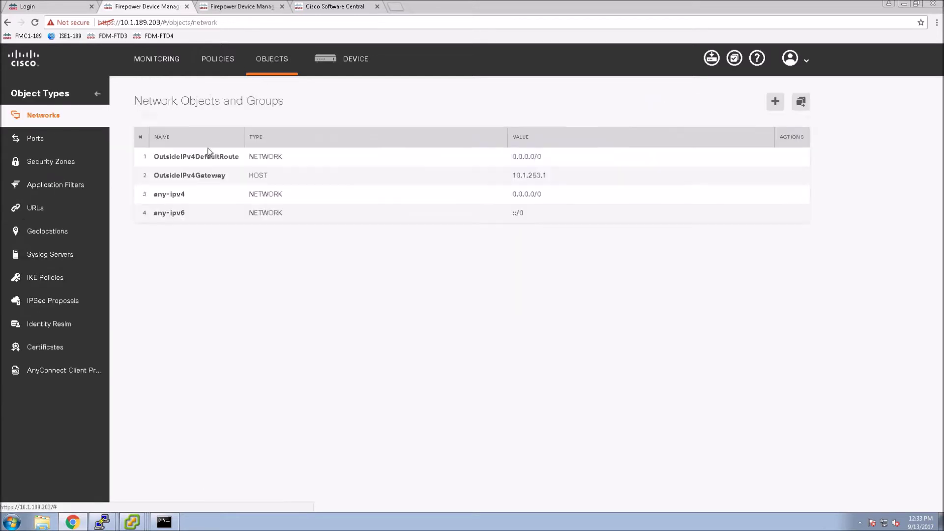
left_click(346, 59)
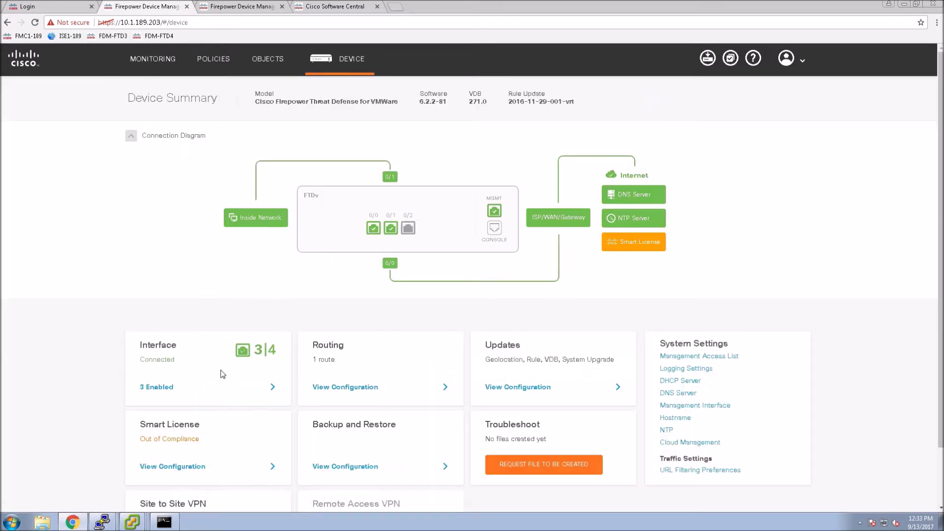
scroll(219, 385, "down", 1)
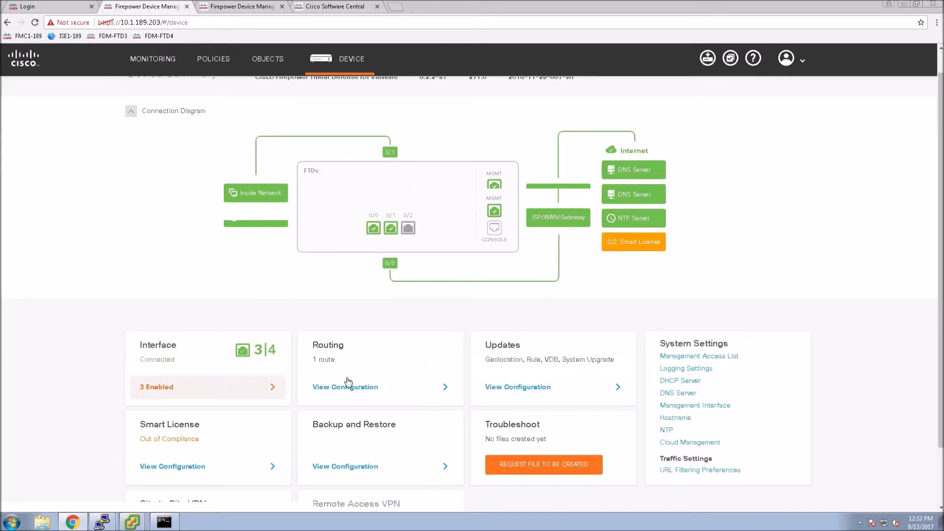
scroll(212, 438, "down", 2)
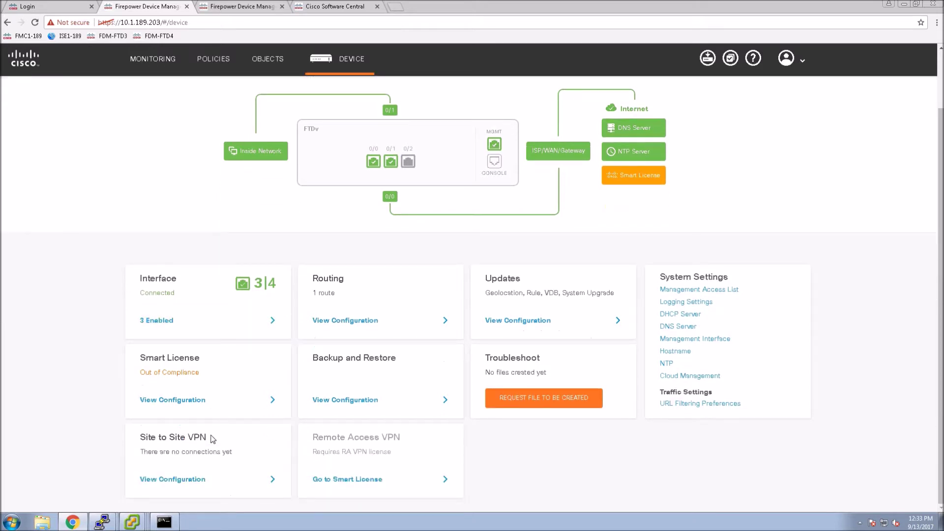
left_click(205, 479)
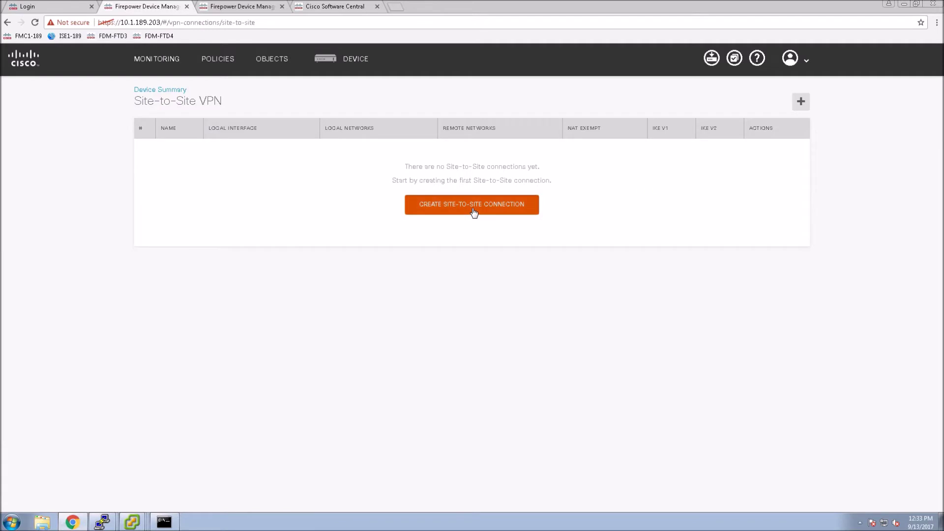
Create connection profile S2S-VPN on the outside interface with remote peer 10.1.253.164
left_click(474, 212)
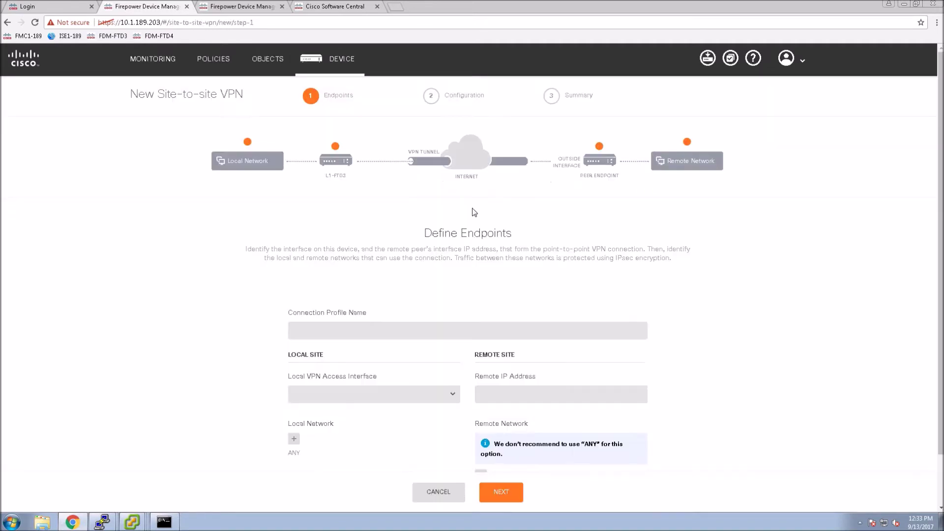
left_click(306, 332)
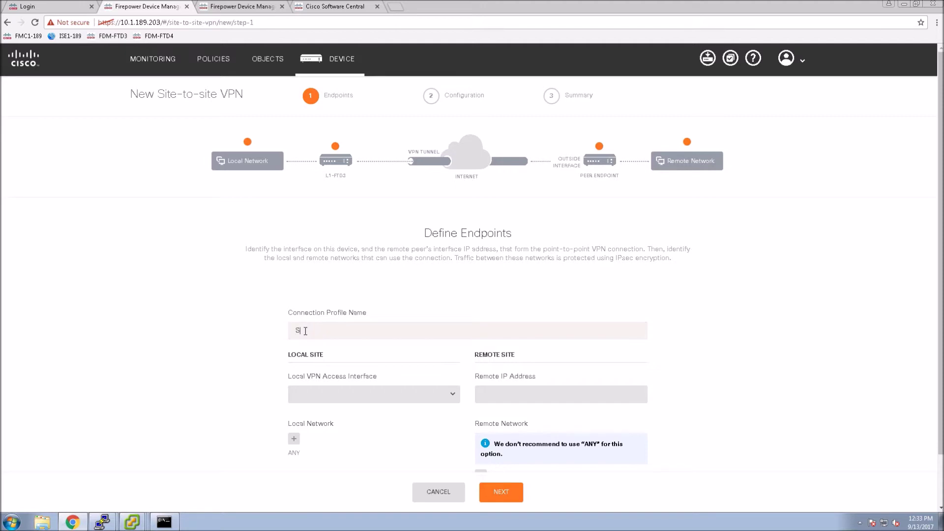
type("S2S-VPN")
left_click(445, 401)
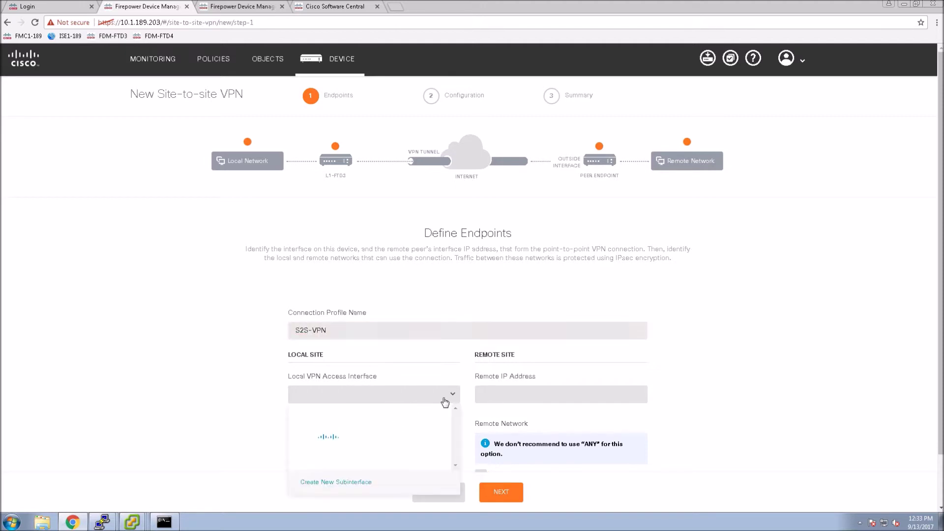
left_click(344, 453)
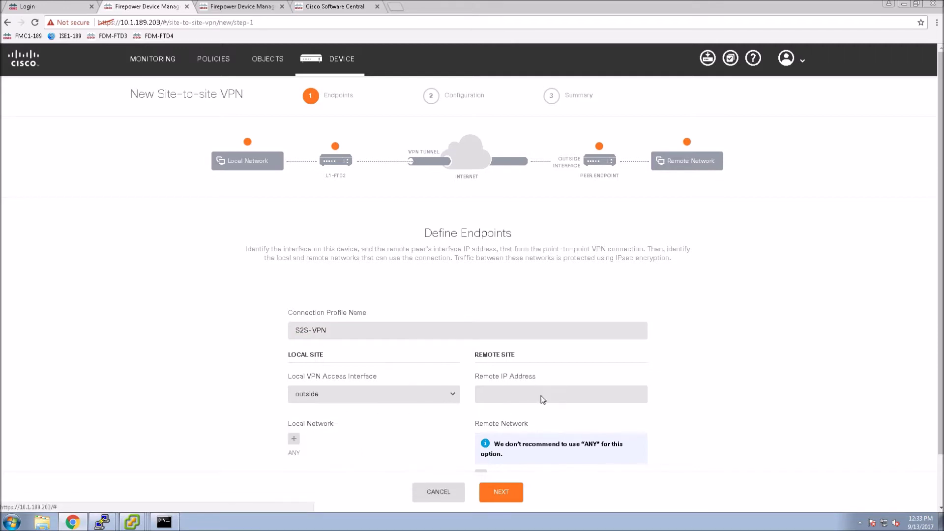
left_click(555, 386)
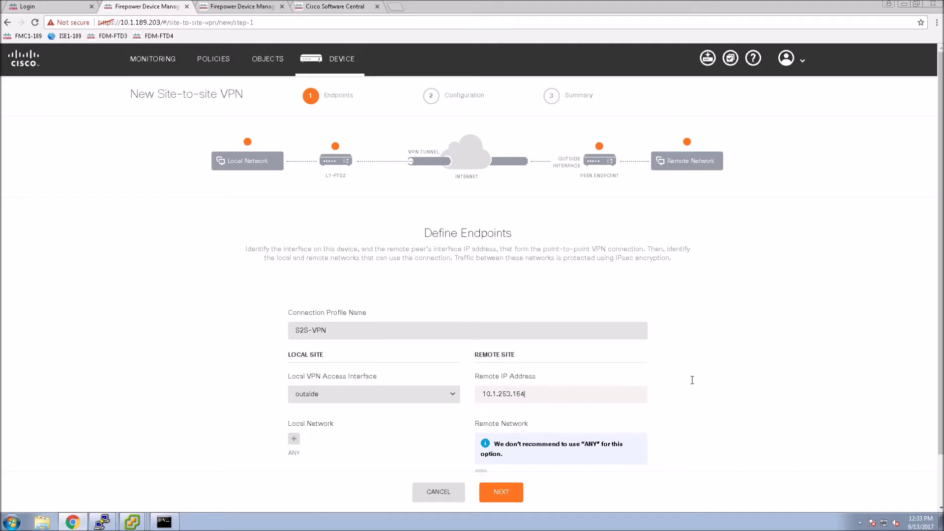
left_click(751, 388)
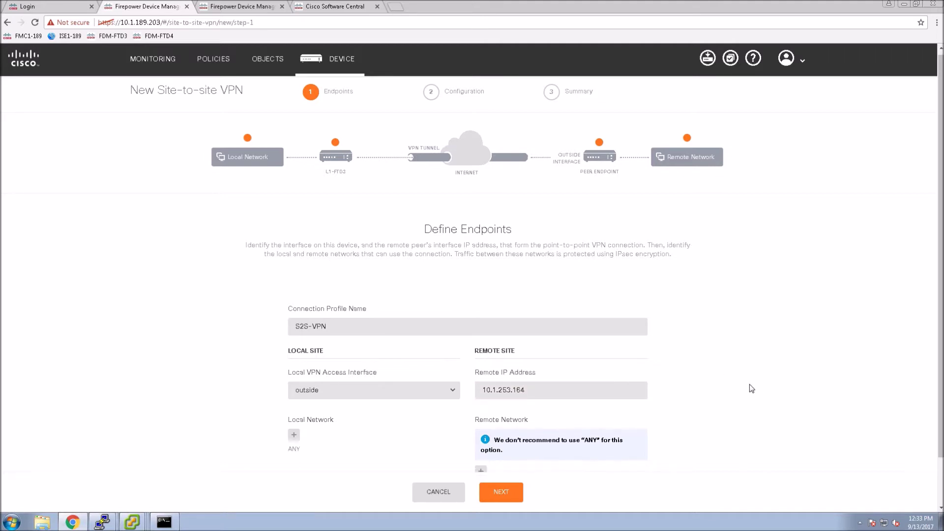
Create network object INSIDE-VL186 (10.1.186.0/24) and select it as the local network
scroll(718, 394, "down", 2)
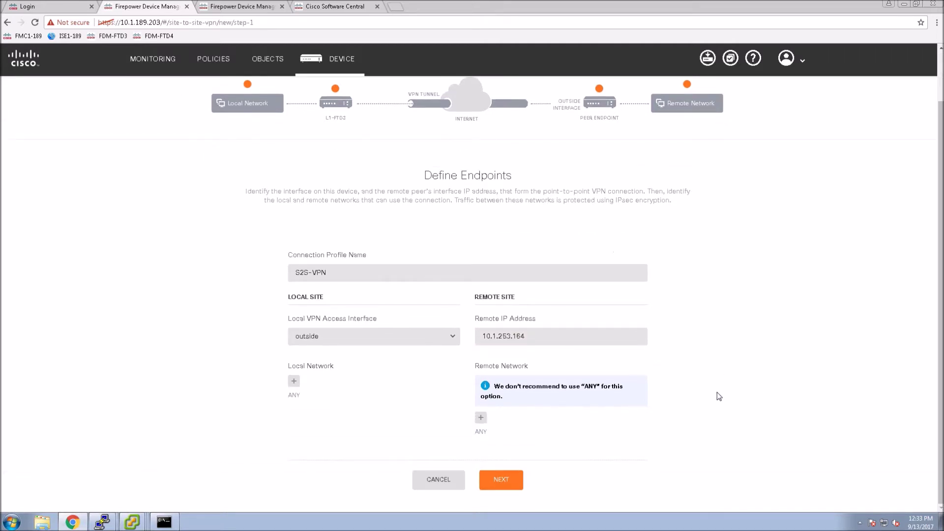
left_click(292, 382)
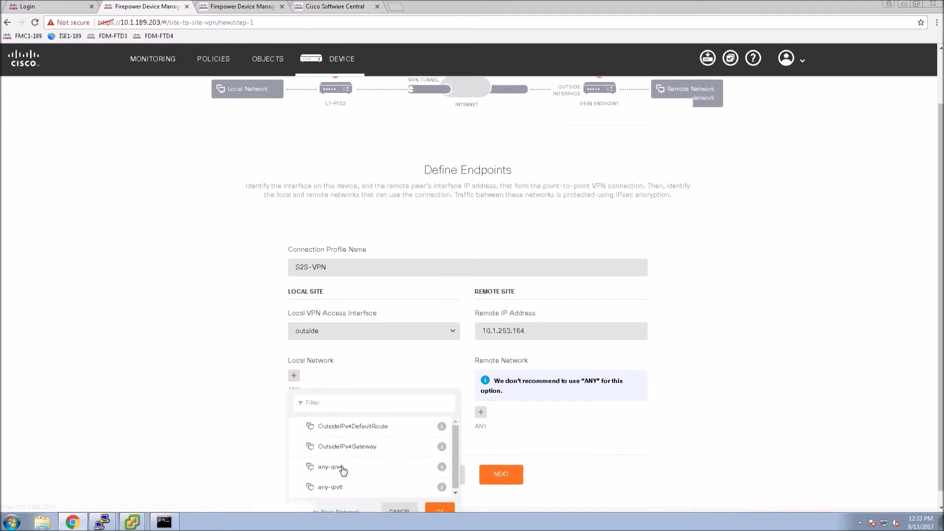
left_click(328, 497)
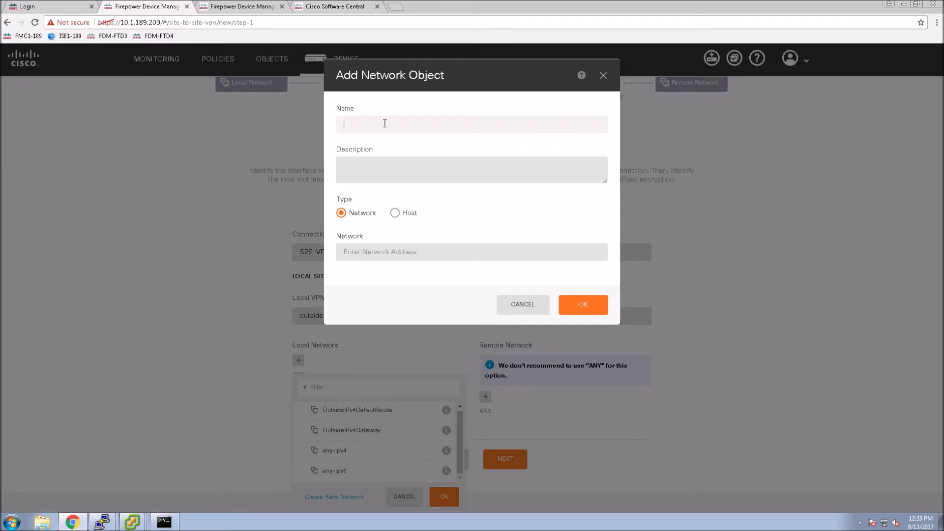
type("INSIDE-VL186")
left_click(382, 252)
type("10.1.186.0/24")
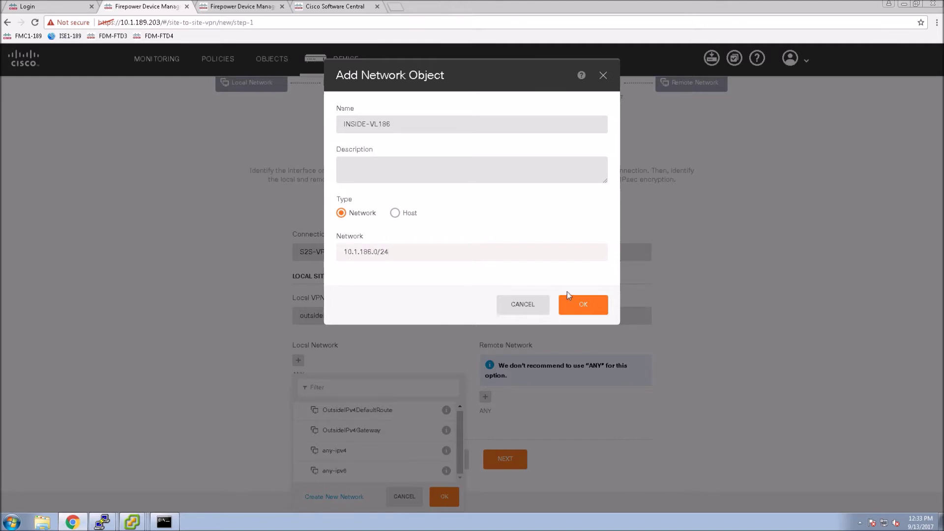
left_click(571, 304)
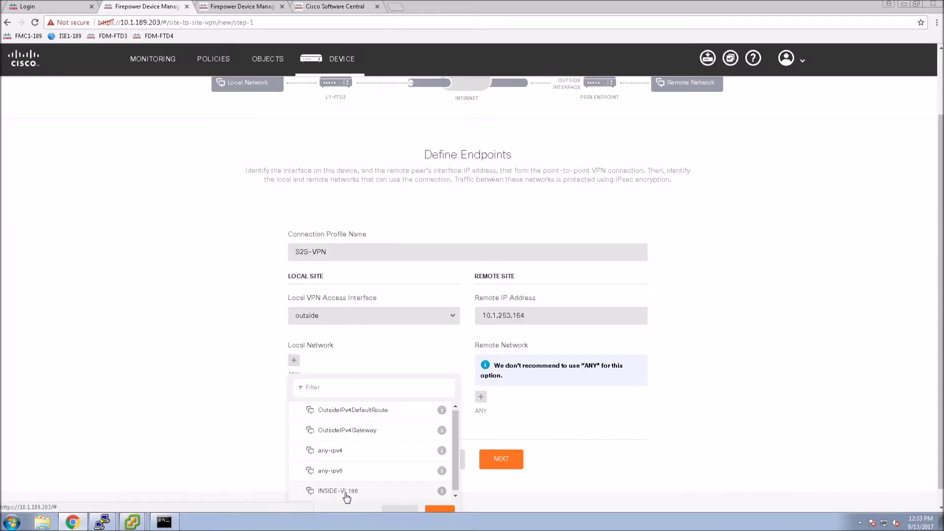
left_click(338, 491)
left_click(440, 510)
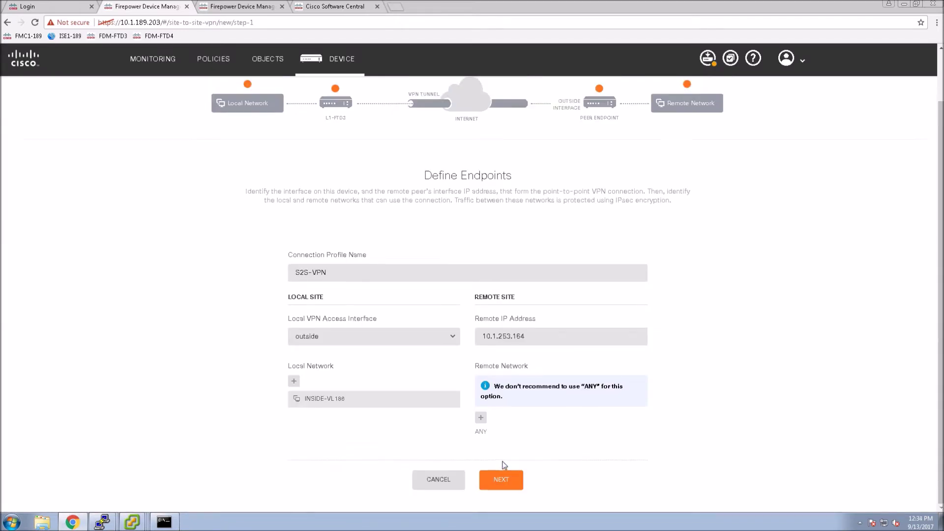
Create remote network object VPN-INSIDE-VL185 (10.1.185.0/24), select it, and advance to Privacy Configuration
left_click(480, 419)
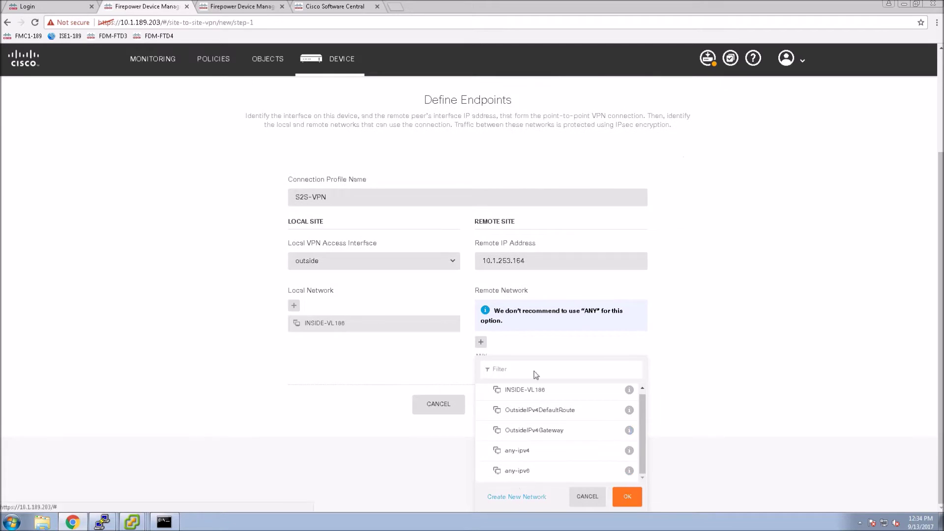
left_click(517, 497)
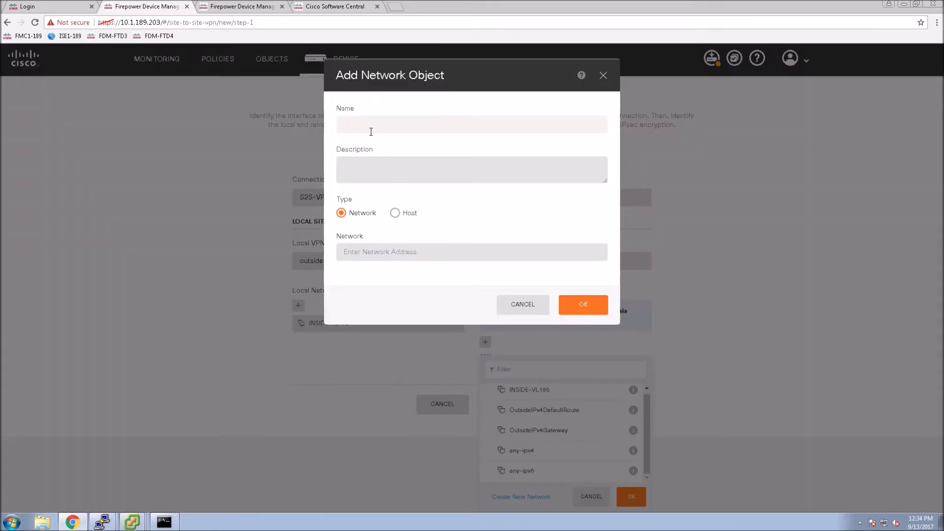
type("VPN-INSIDE-VL185")
left_click(365, 252)
type("10.1.185.0/24")
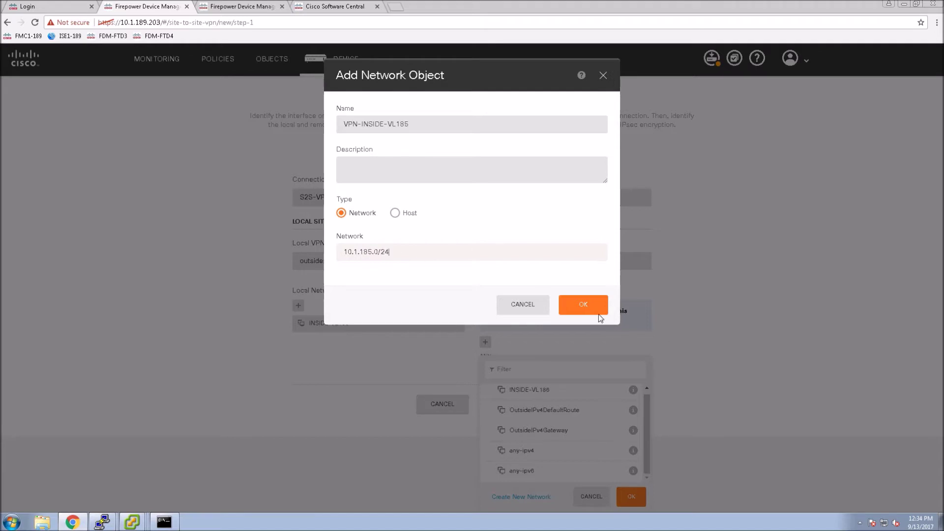
left_click(598, 312)
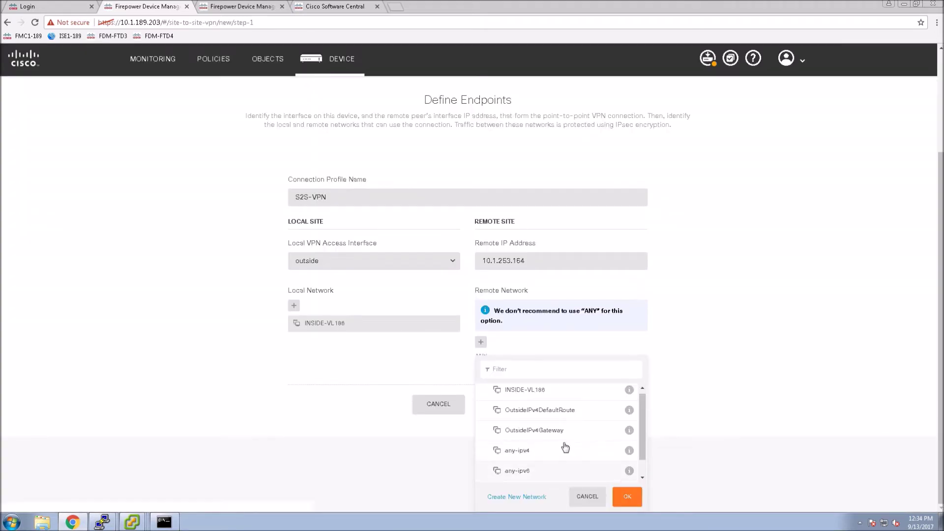
scroll(565, 450, "down", 1)
left_click(534, 475)
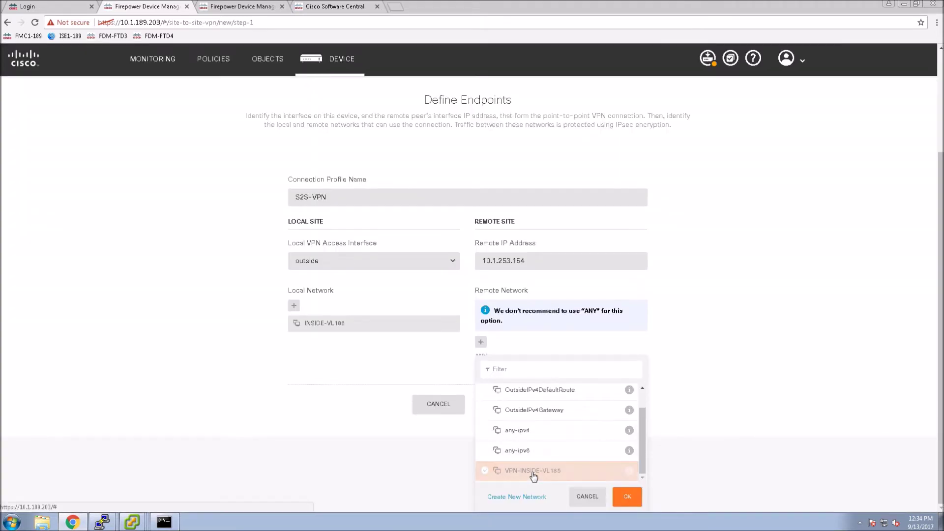
left_click(629, 501)
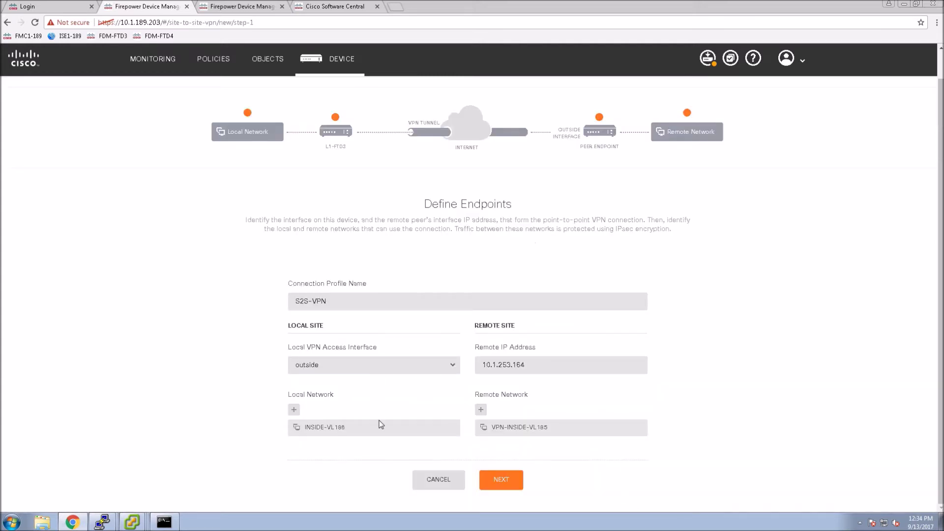
left_click(507, 490)
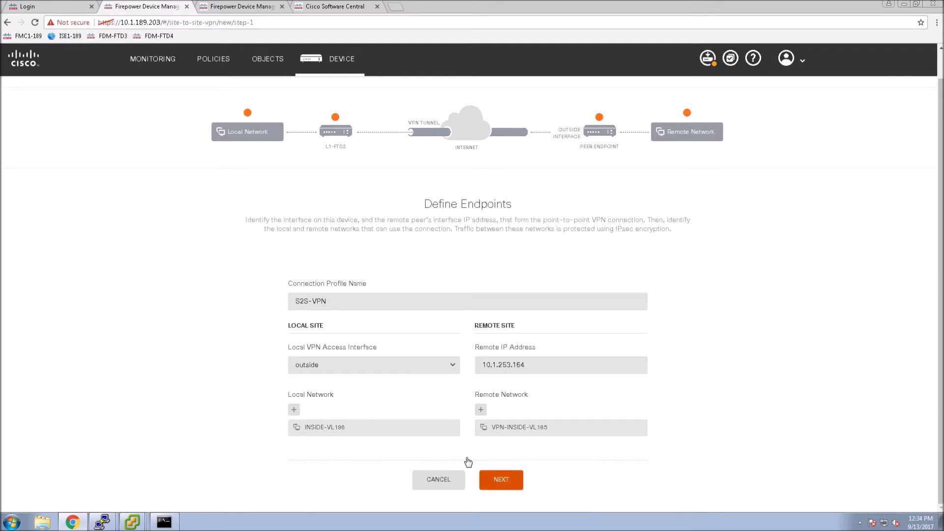
Review the globally applied AES-SHA-SHA IKE v2 policy details, then close the policy editor
scroll(262, 343, "down", 2)
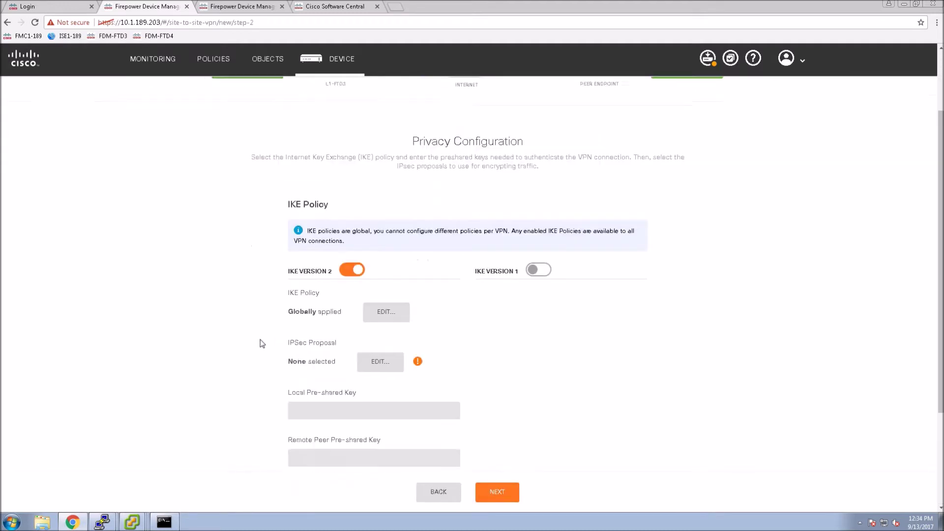
scroll(262, 343, "down", 2)
left_click(398, 209)
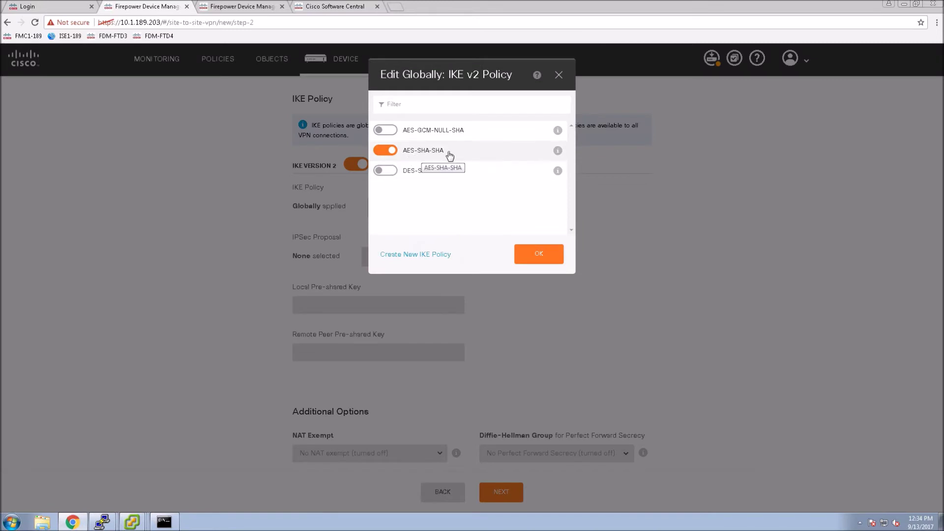
left_click(558, 151)
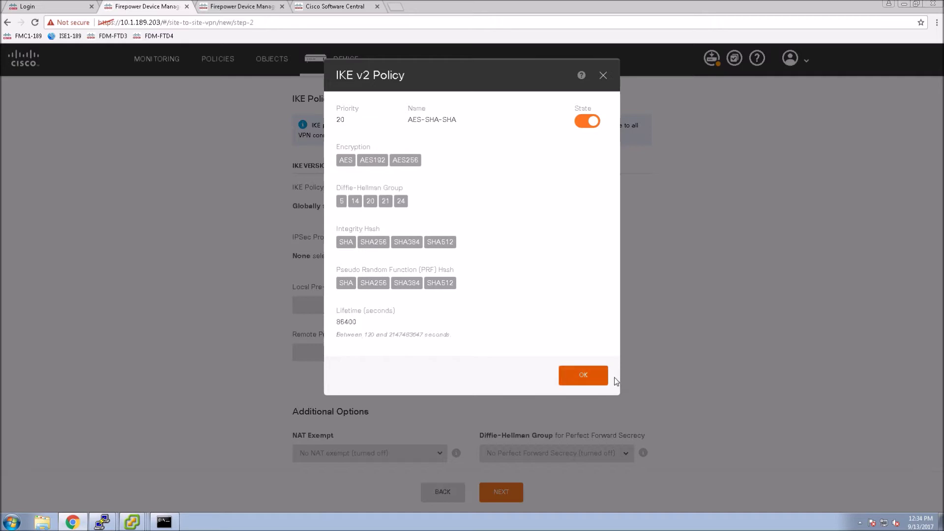
left_click(589, 379)
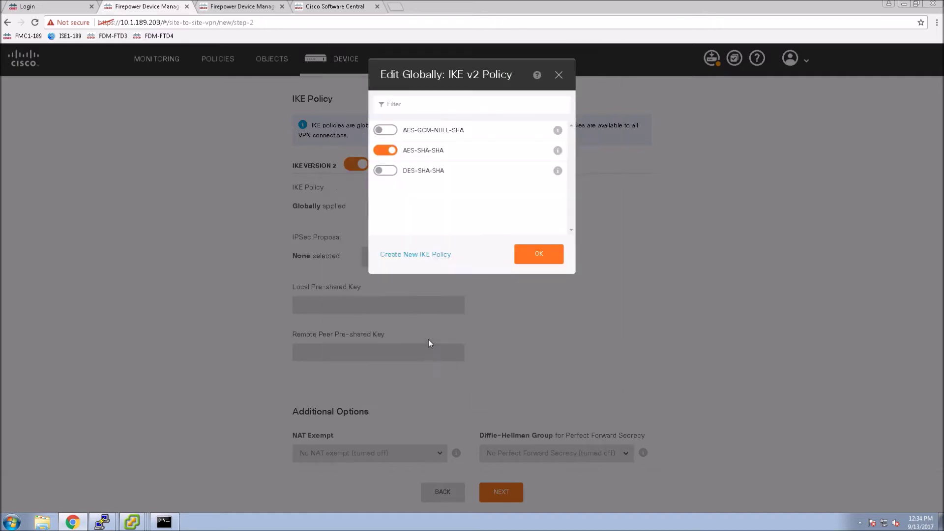
left_click(499, 288)
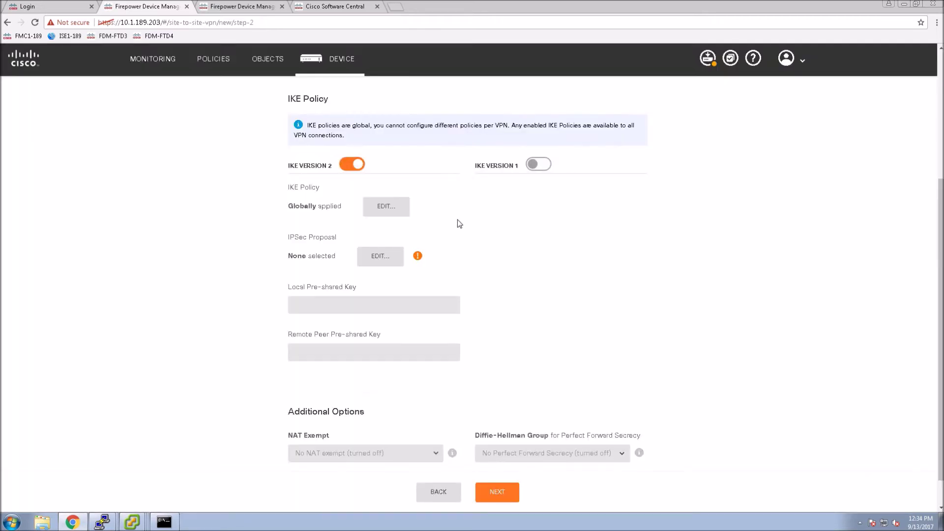
Choose AES-SHA as the custom IPSec proposal for the VPN
left_click(384, 257)
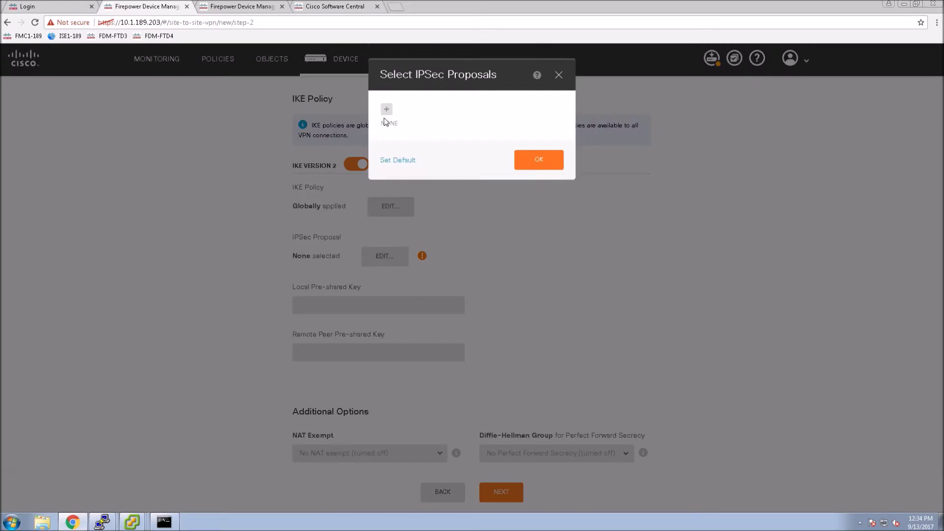
left_click(386, 104)
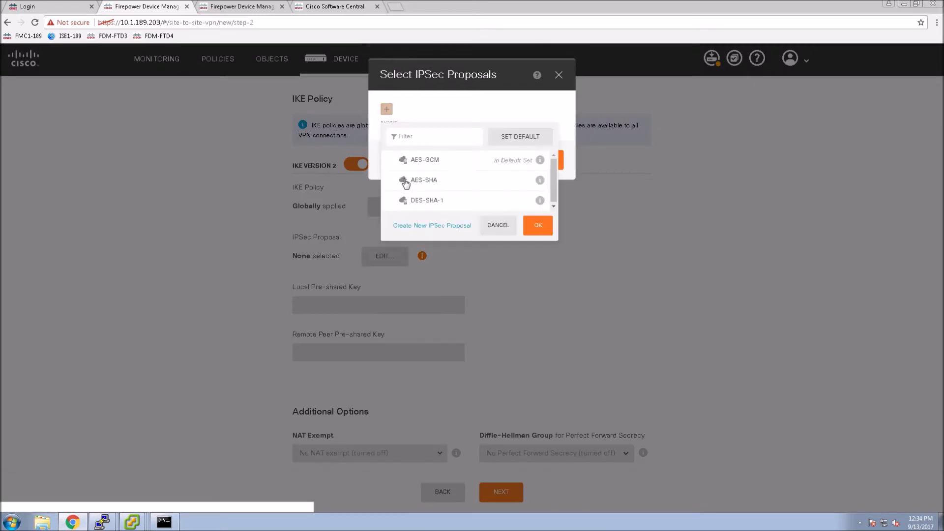
left_click(532, 183)
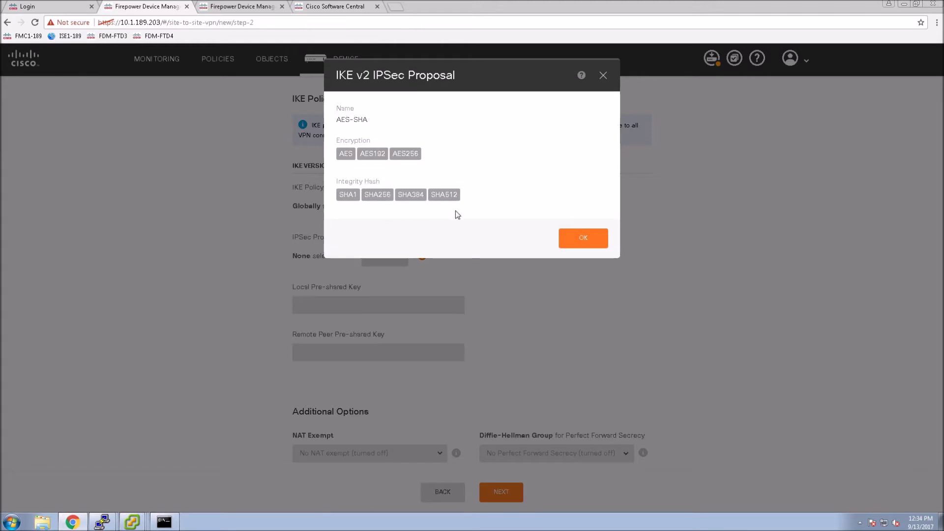
left_click(581, 238)
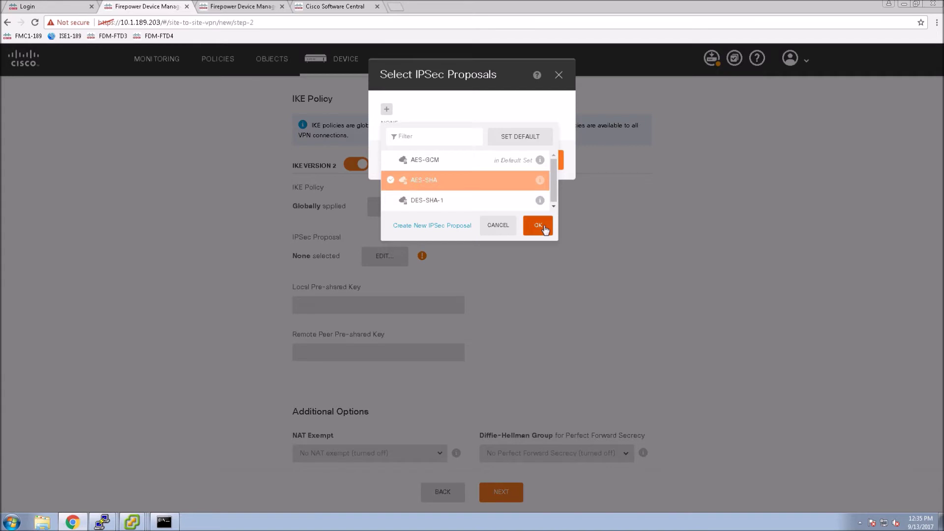
left_click(544, 227)
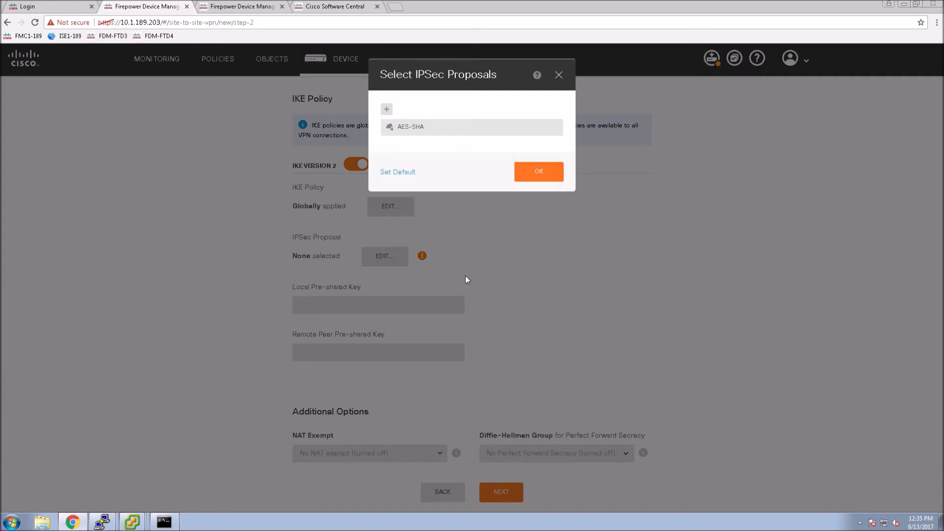
left_click(549, 178)
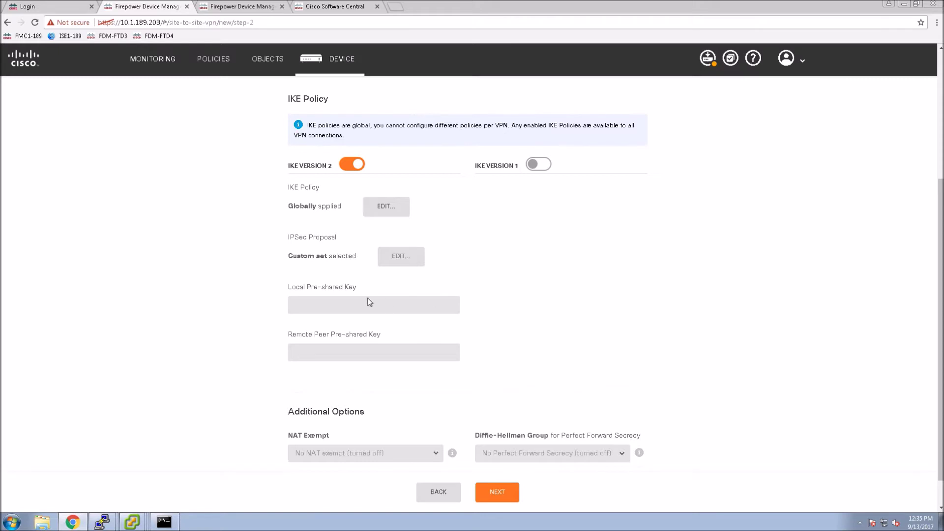
Enter the local and remote pre-shared keys, set NAT Exempt to inside, and go to Summary
type("isco123")
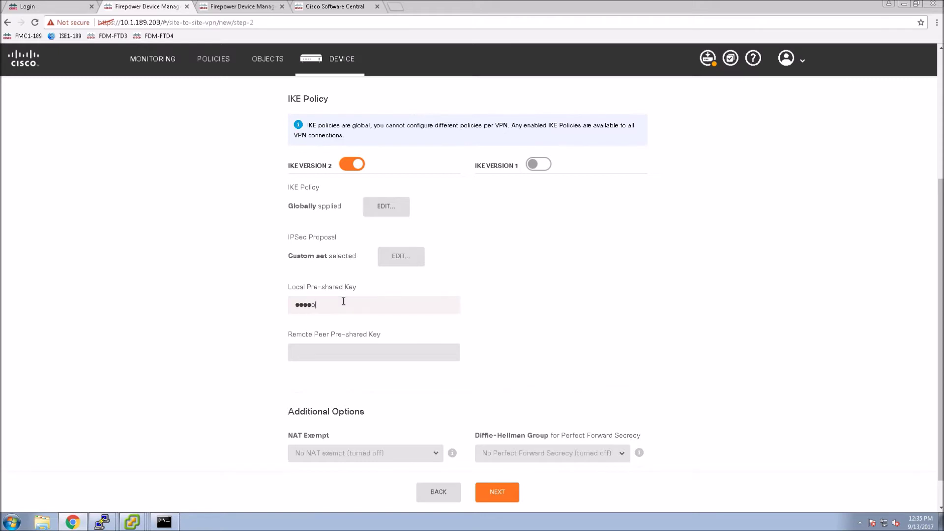
type("cisco123")
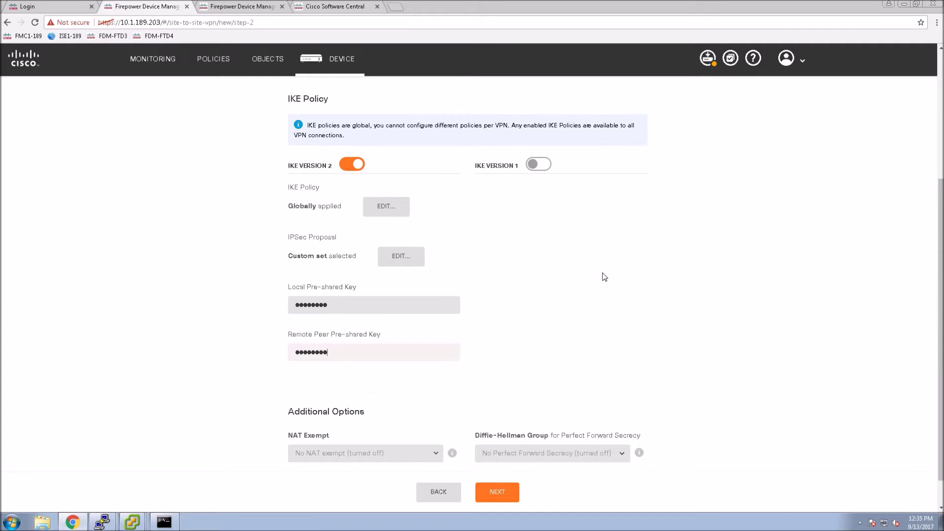
left_click(585, 309)
scroll(586, 309, "down", 1)
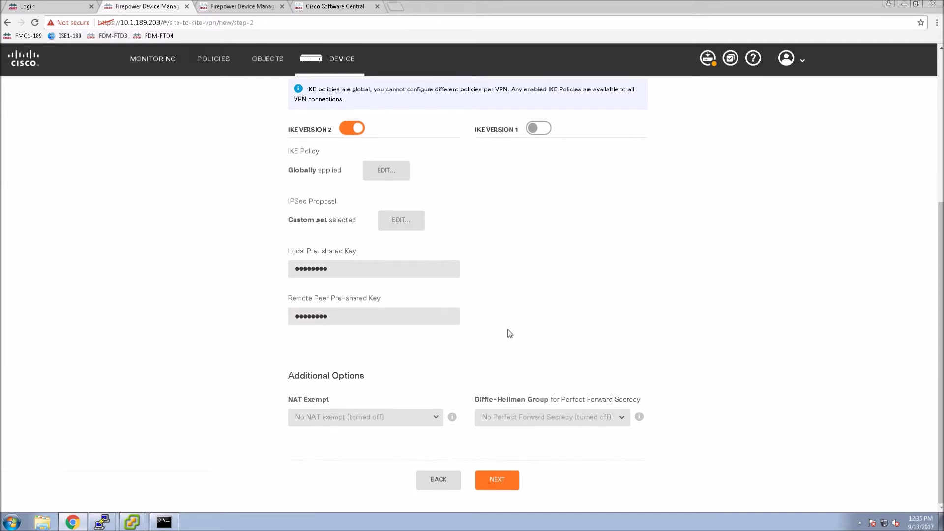
left_click(433, 417)
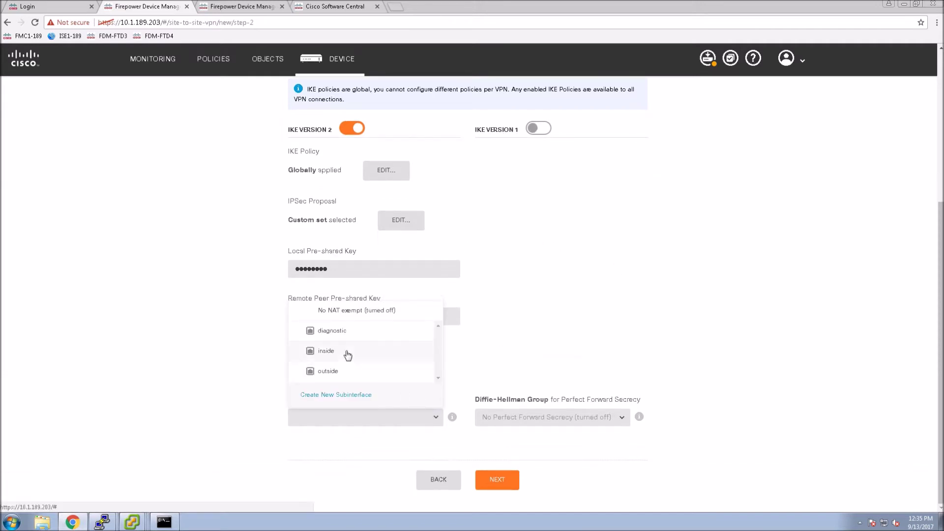
left_click(348, 351)
left_click(496, 484)
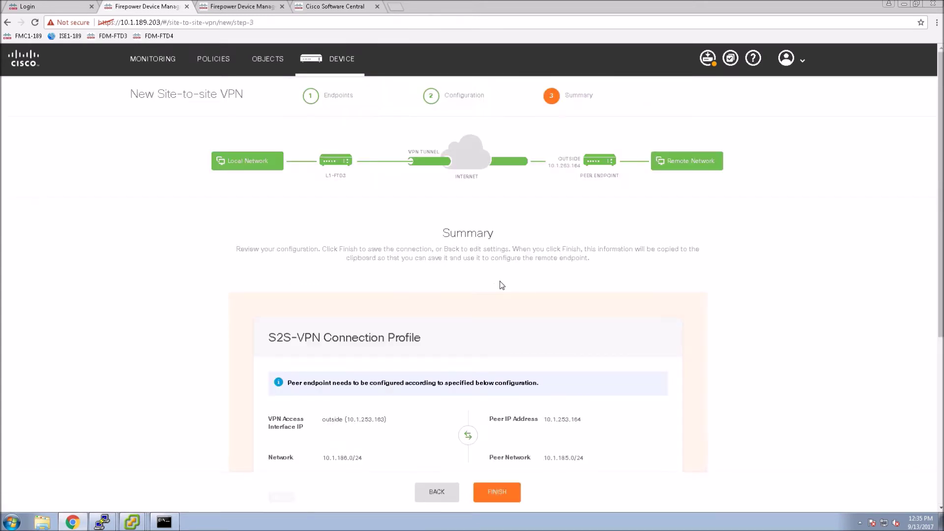
Finish S2S-VPN, deploy the pending changes, and switch to the 10.1.189.204 firewall's tab
scroll(502, 283, "down", 5)
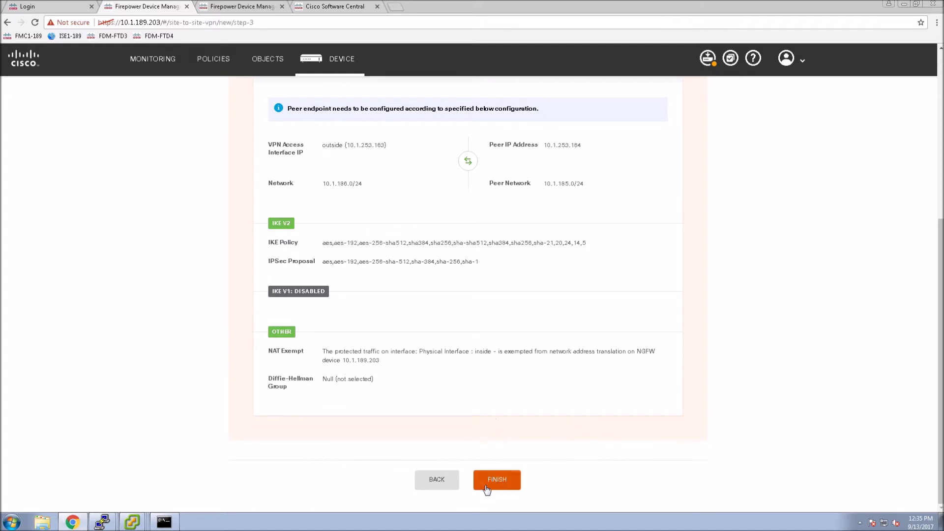
left_click(491, 484)
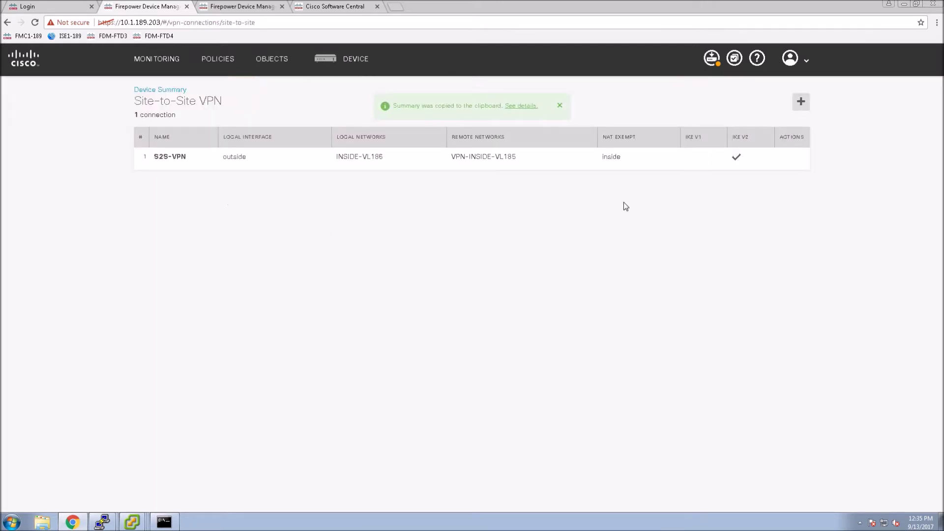
left_click(713, 60)
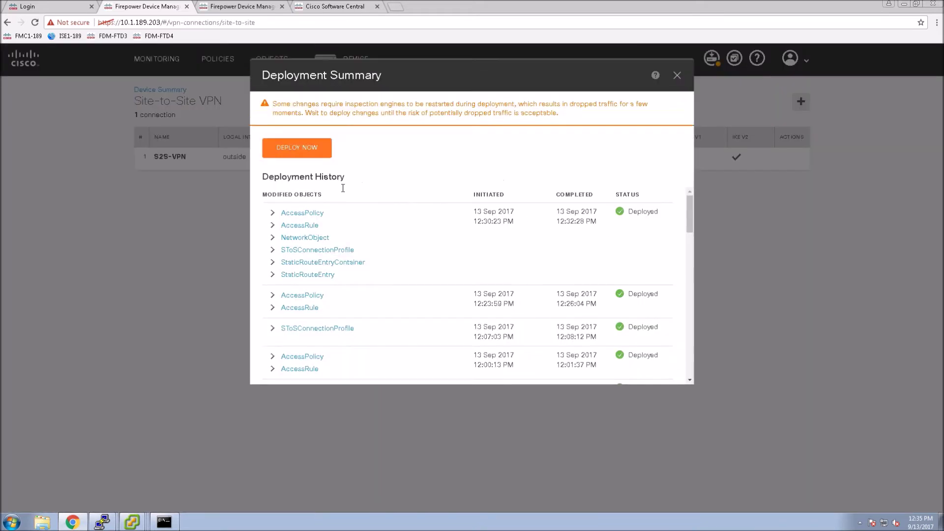
left_click(301, 149)
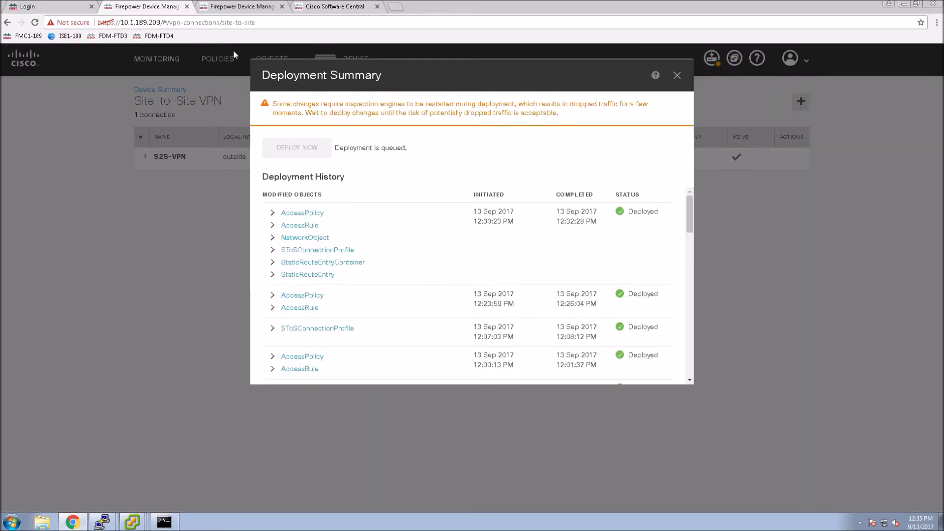
left_click(234, 8)
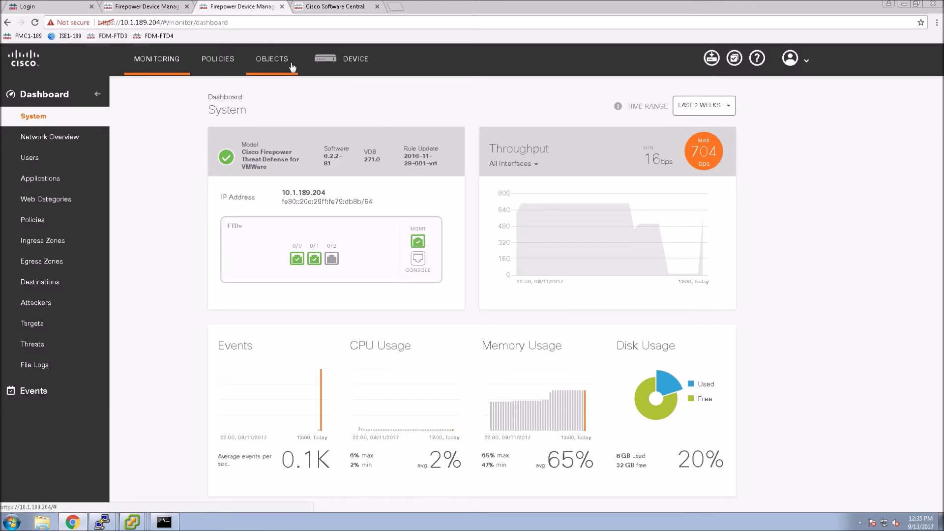
On the second device, open the Site to Site VPN configuration from the Device summary
left_click(333, 60)
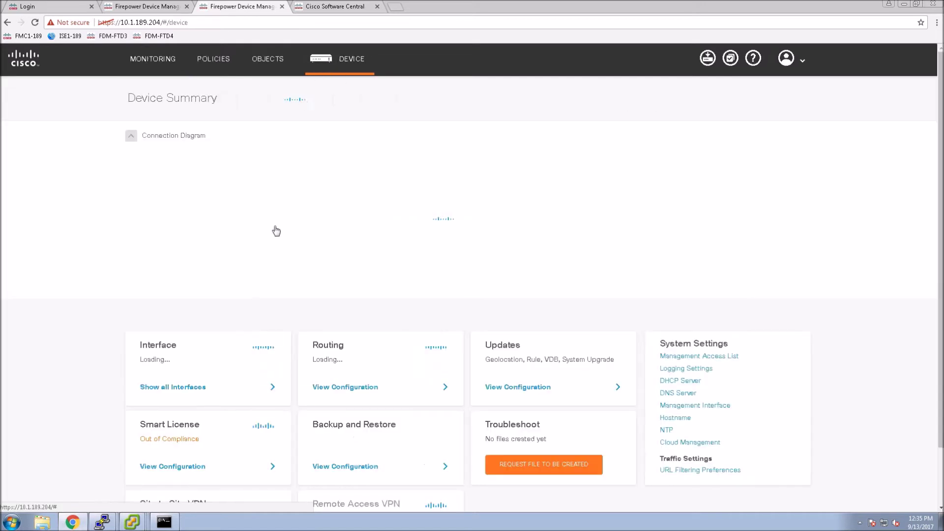
scroll(180, 472, "down", 2)
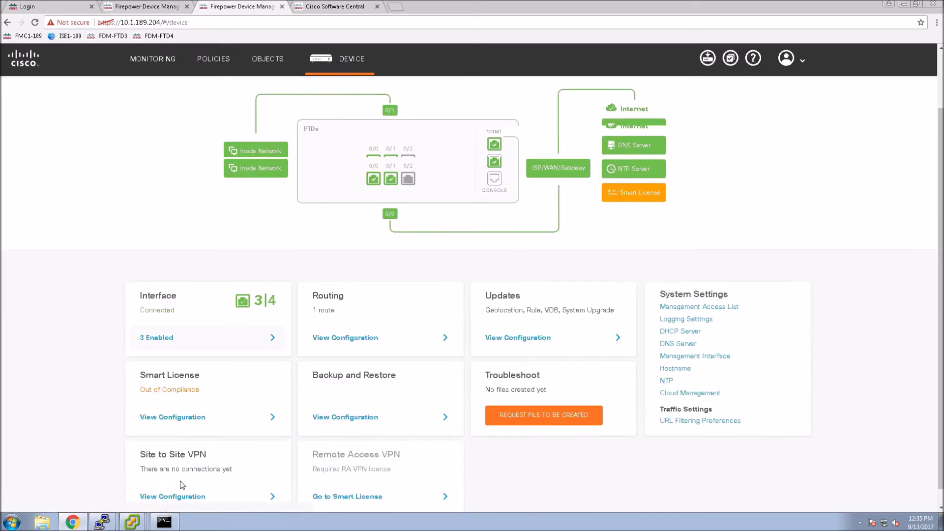
left_click(182, 487)
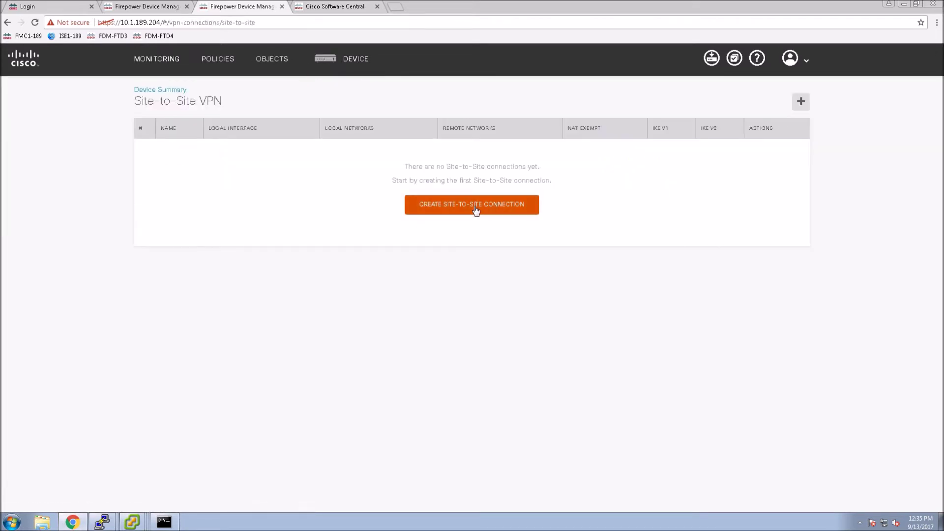
Start a new connection named S2S-VPN on the outside interface, beginning the remote IP
left_click(474, 209)
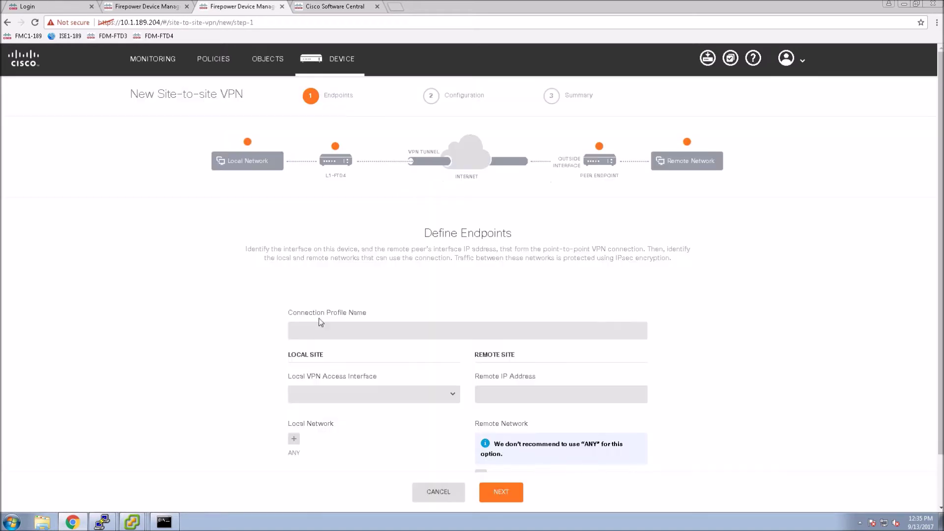
left_click(312, 328)
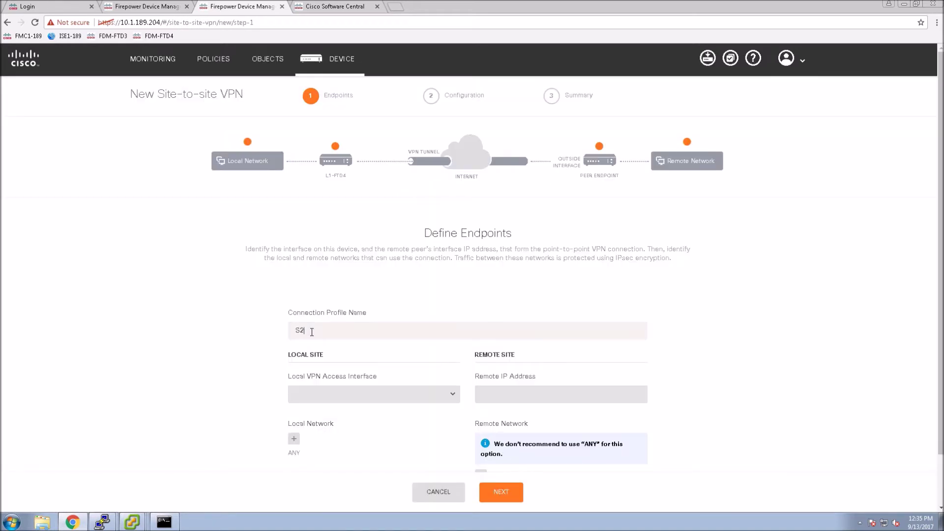
type("S2S-VPN")
left_click(452, 399)
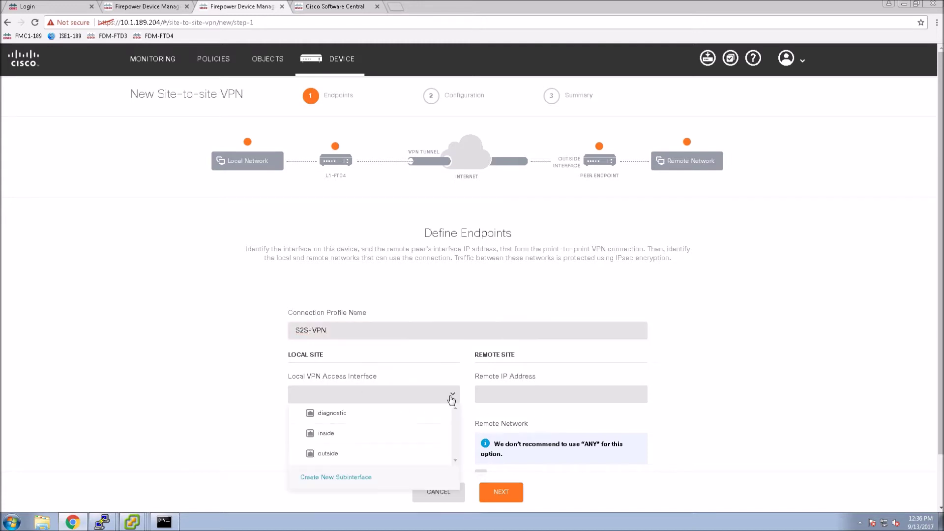
left_click(323, 451)
left_click(525, 391)
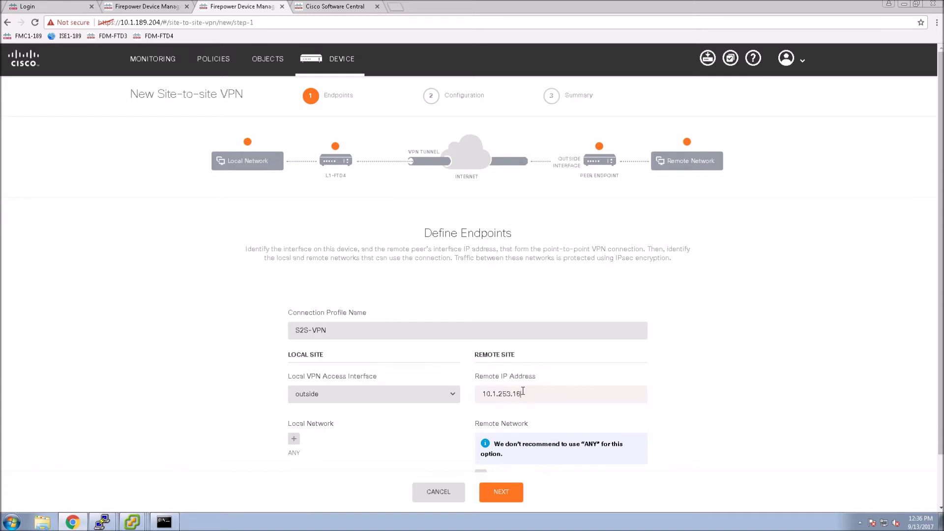
Create network object INSIDE-VL185 (10.1.185.0/24) and set it as the local network
left_click(294, 438)
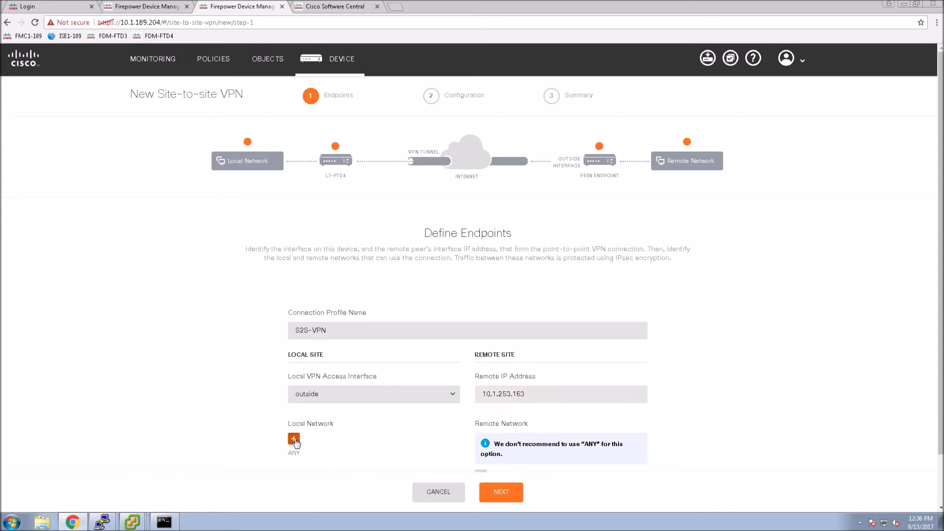
scroll(401, 440, "down", 3)
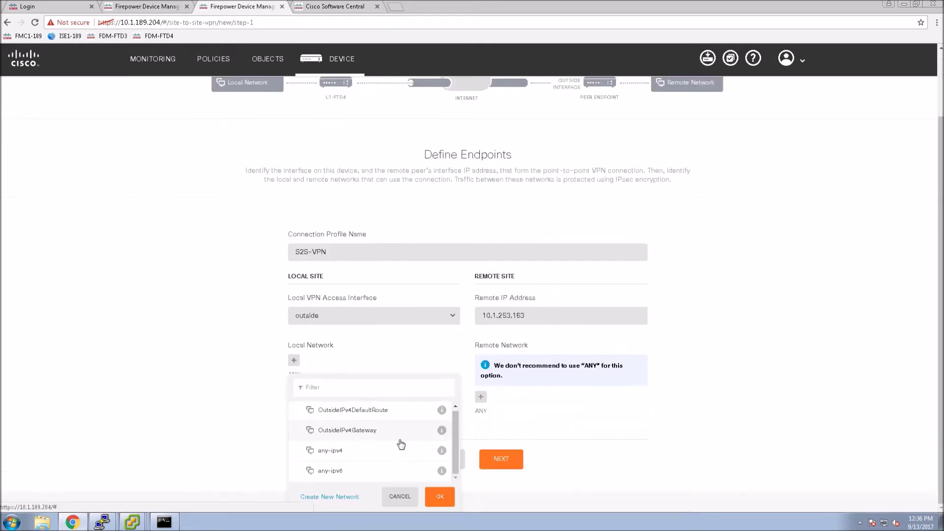
left_click(330, 496)
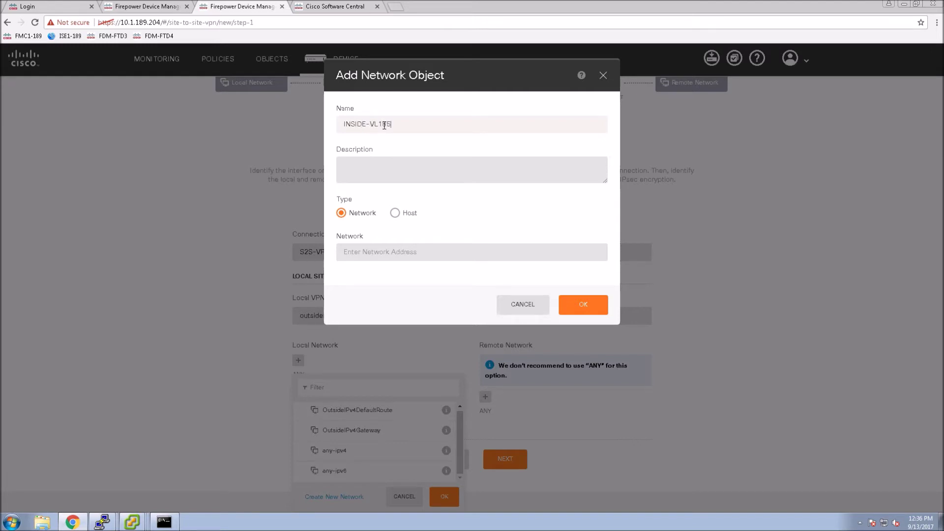
left_click(363, 248)
type("10.1.185.0/")
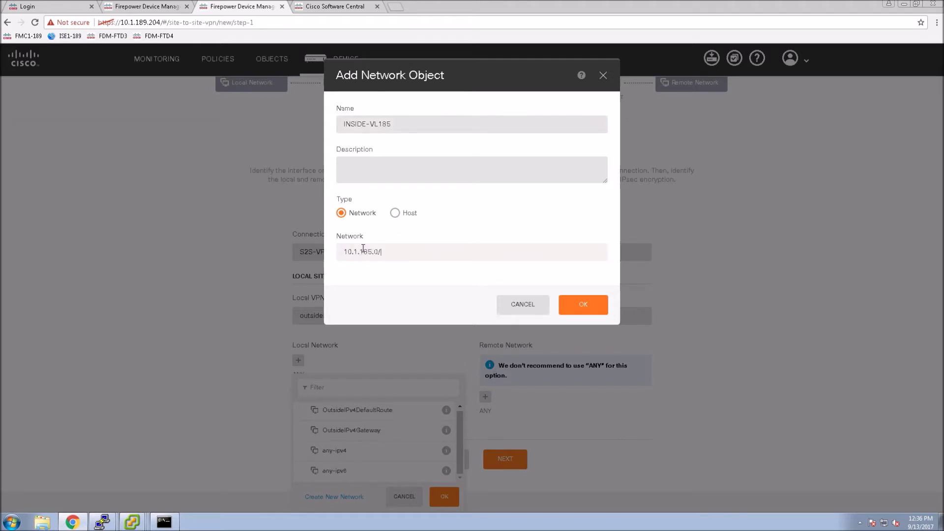
type("254")
left_click(582, 307)
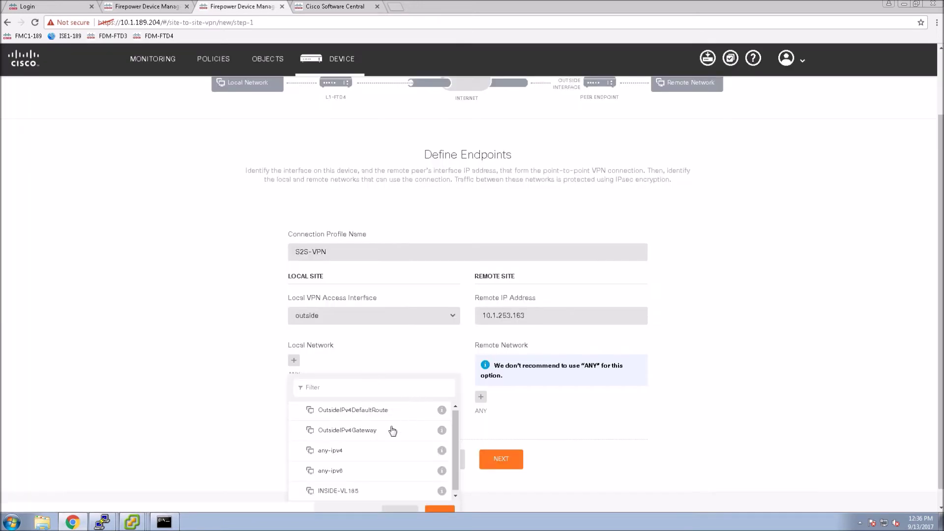
left_click(431, 508)
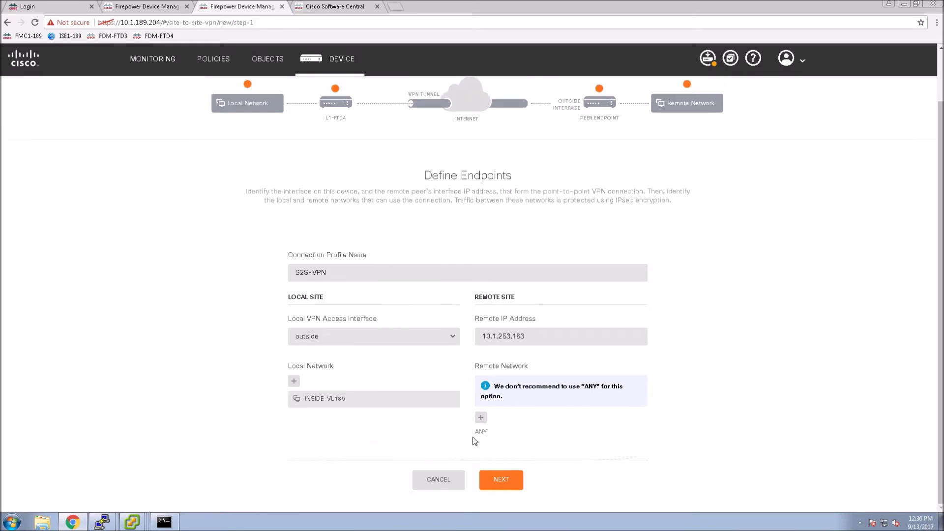
Create a new network object VLAN-INSIDE-186 with address 10.1.186.0/24
left_click(481, 418)
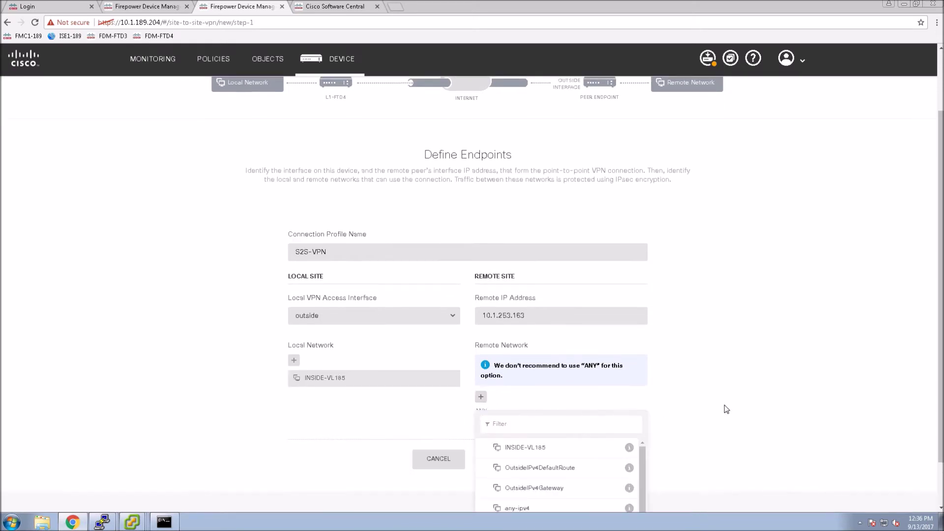
scroll(729, 409, "down", 2)
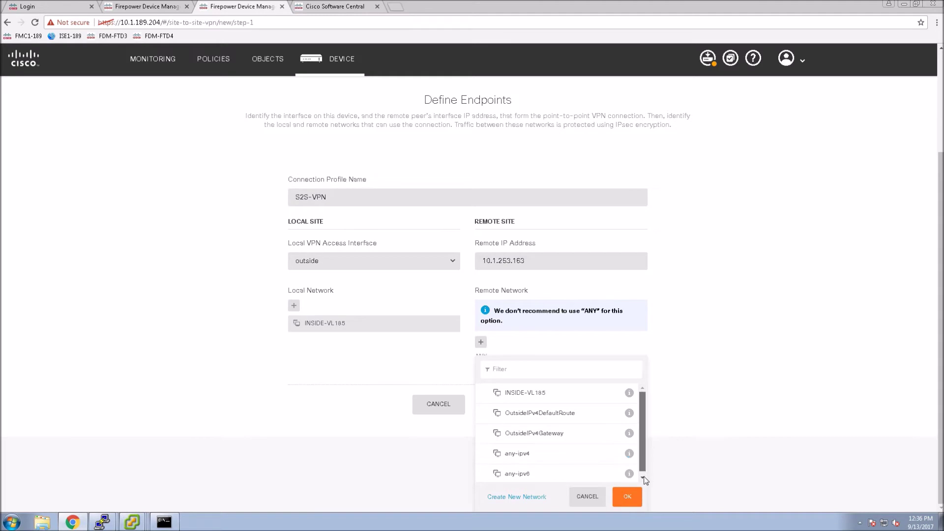
scroll(643, 474, "down", 1)
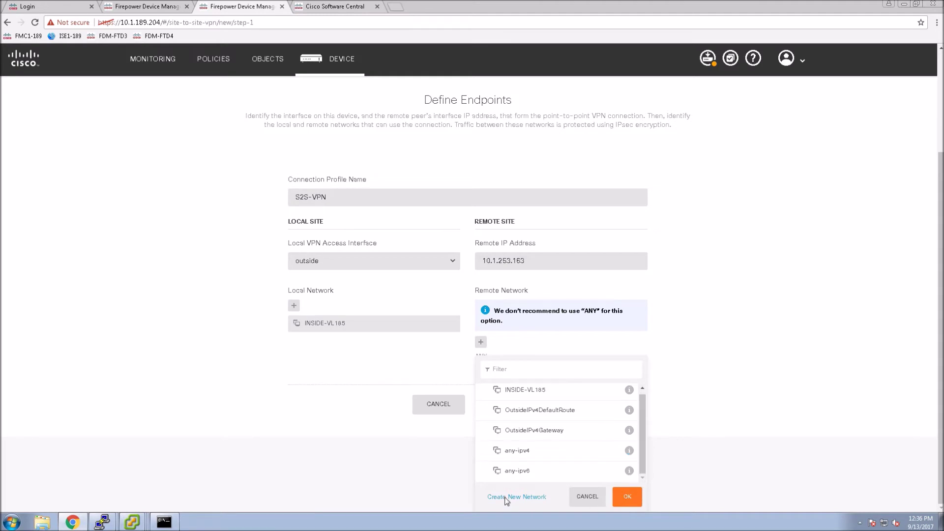
left_click(503, 498)
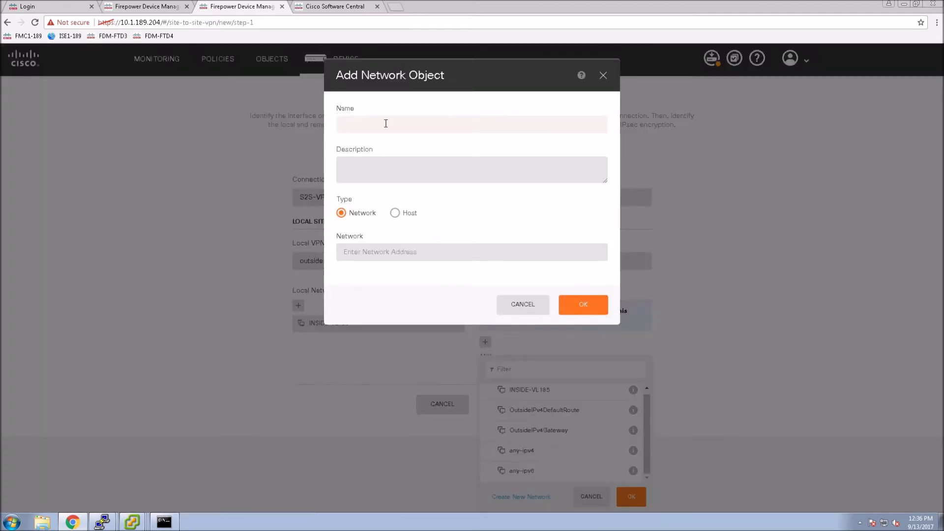
type("VLAN-INSIDE-186")
left_click(421, 250)
type("10.1.186.")
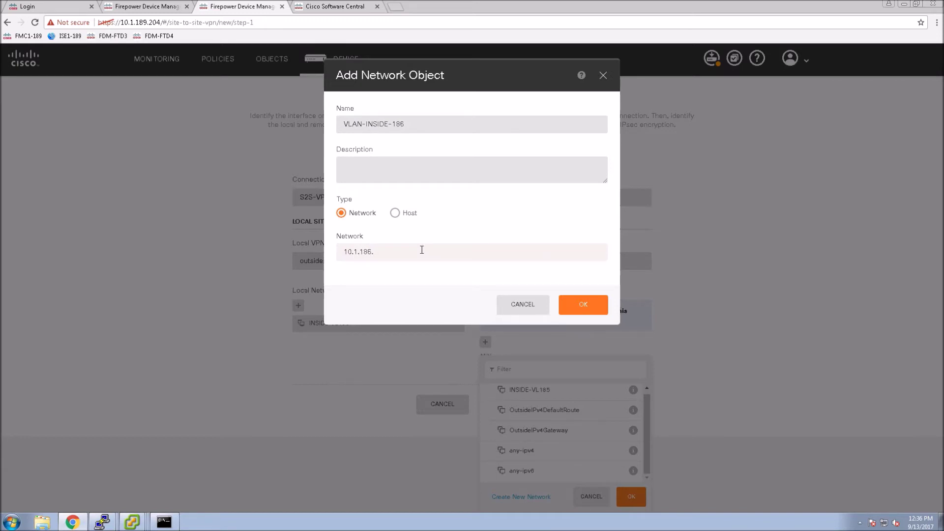
type("0/24")
left_click(583, 304)
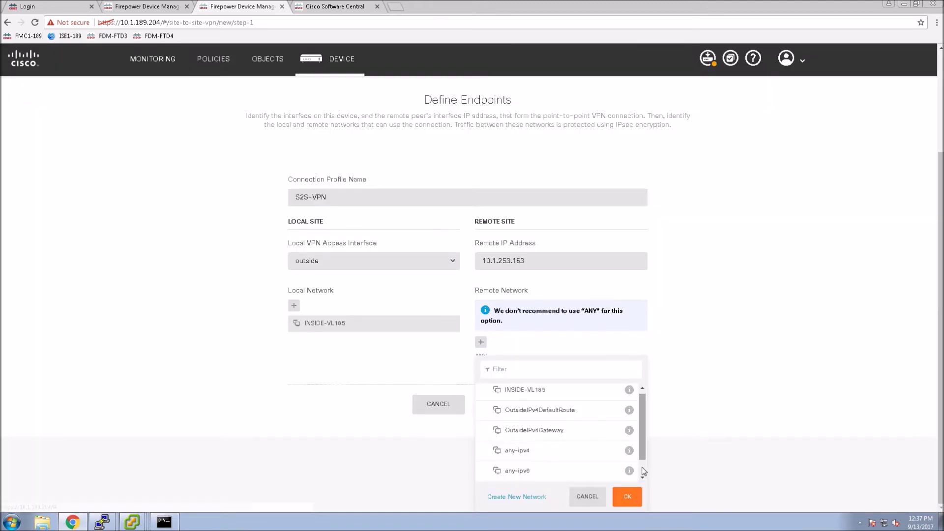
Select VLAN-INSIDE-186 as the remote network and confirm the choice
scroll(644, 472, "down", 1)
left_click(530, 475)
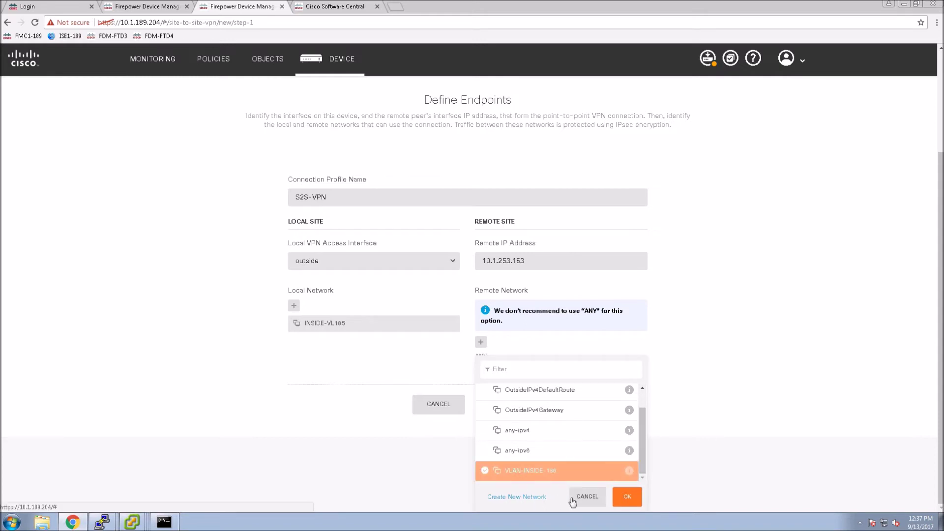
left_click(625, 497)
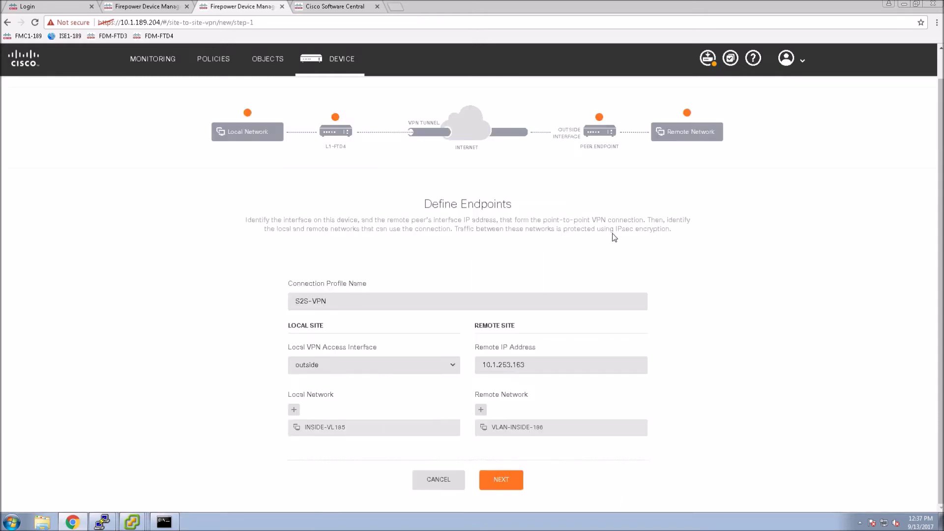
Advance to privacy settings and review the IKEv2 policy AES-SHA-SHA, leaving it unchanged
left_click(501, 480)
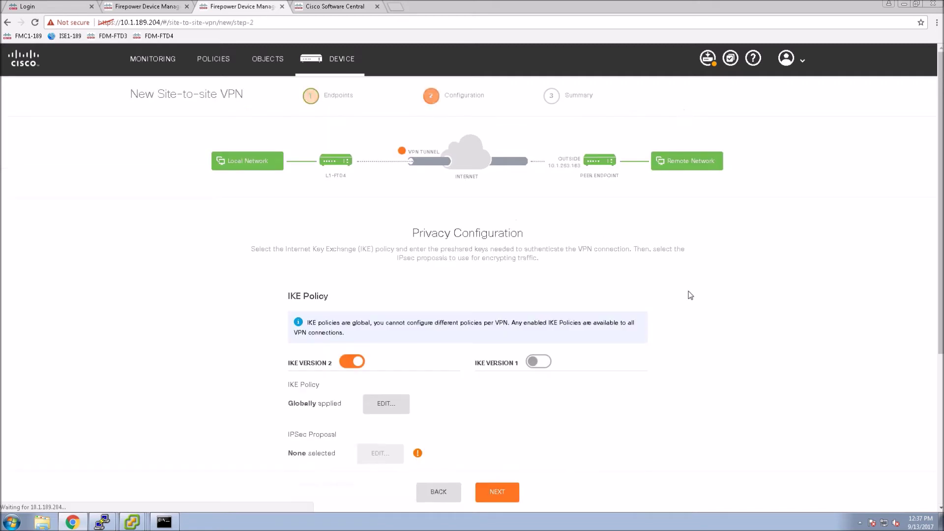
scroll(660, 284, "down", 4)
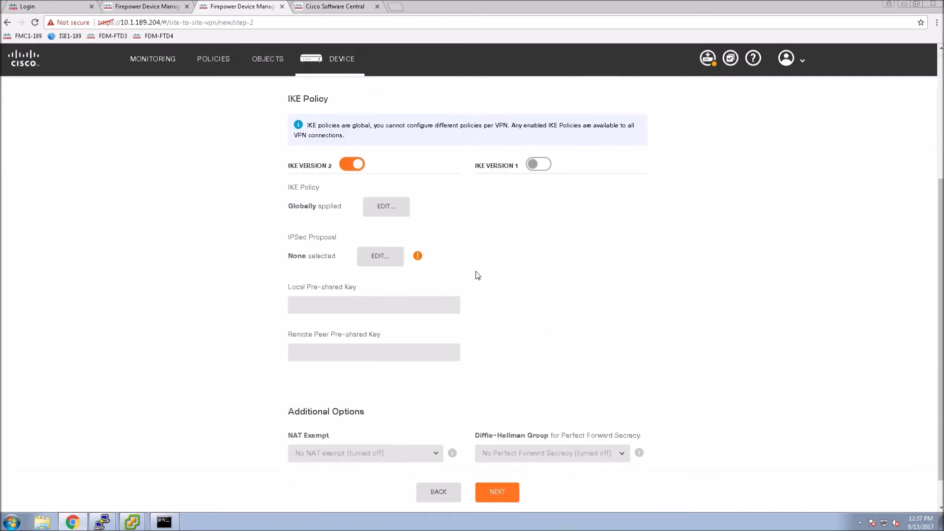
left_click(385, 207)
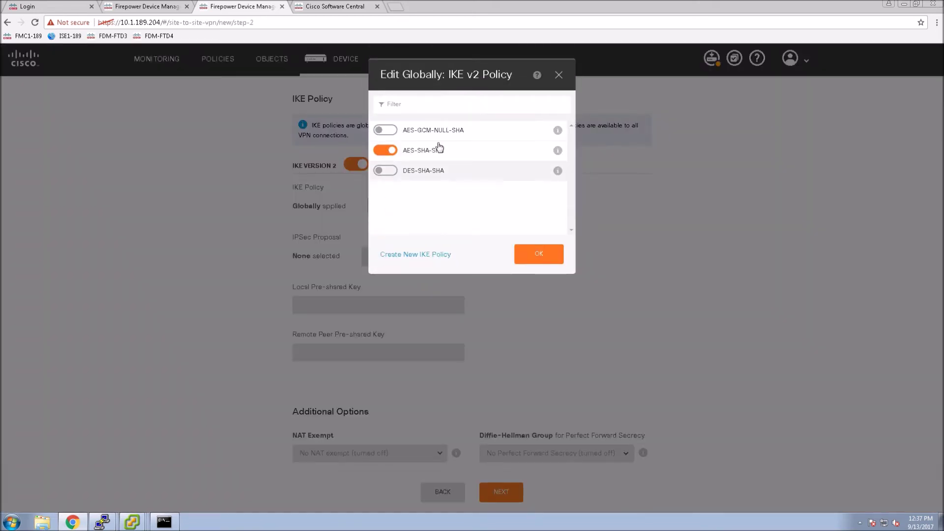
left_click(558, 151)
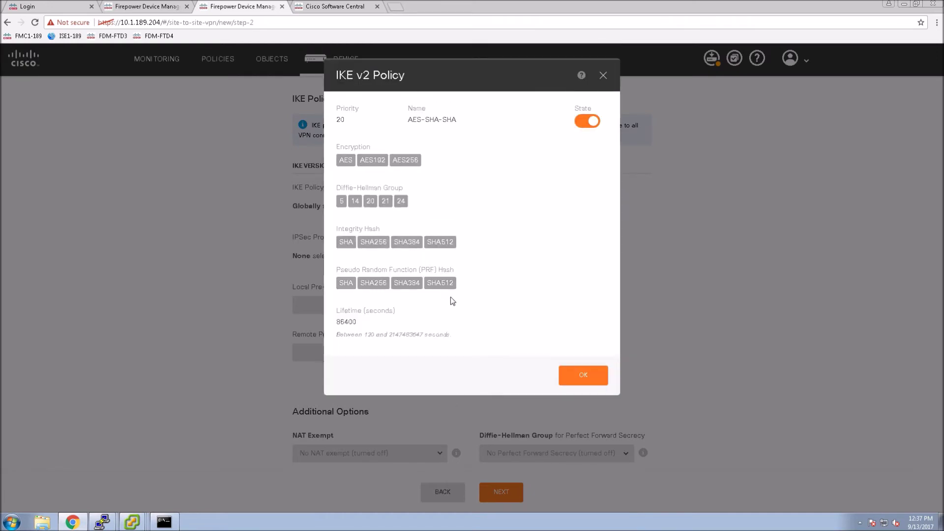
left_click(571, 376)
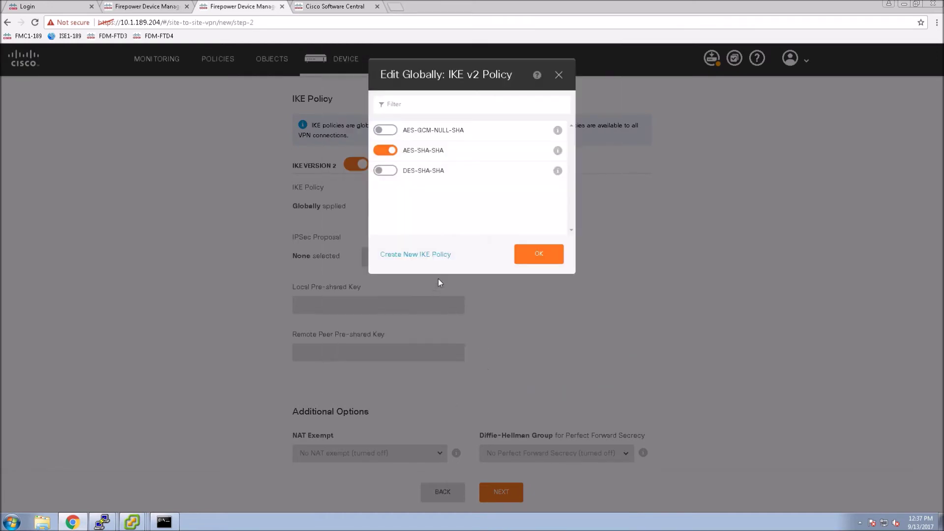
left_click(544, 259)
Set the tunnel's IPsec proposal to AES-SHA
left_click(386, 264)
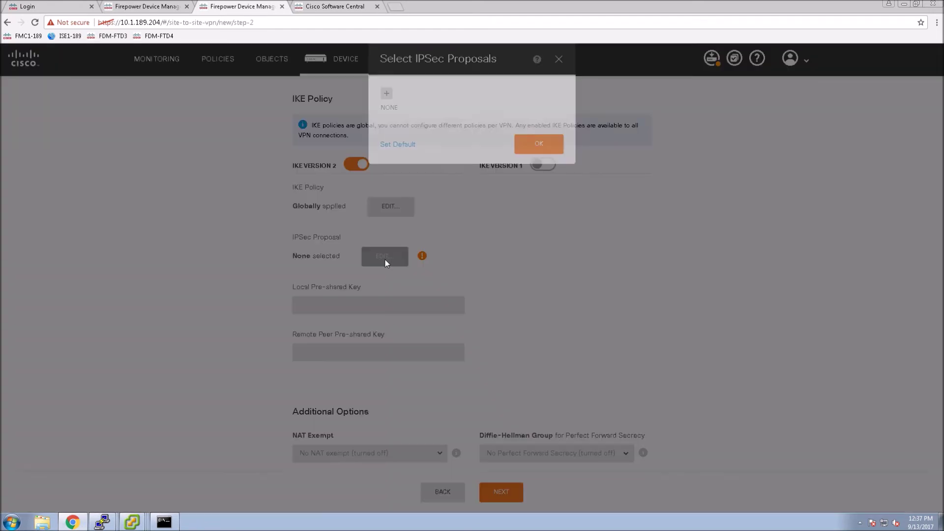
left_click(387, 111)
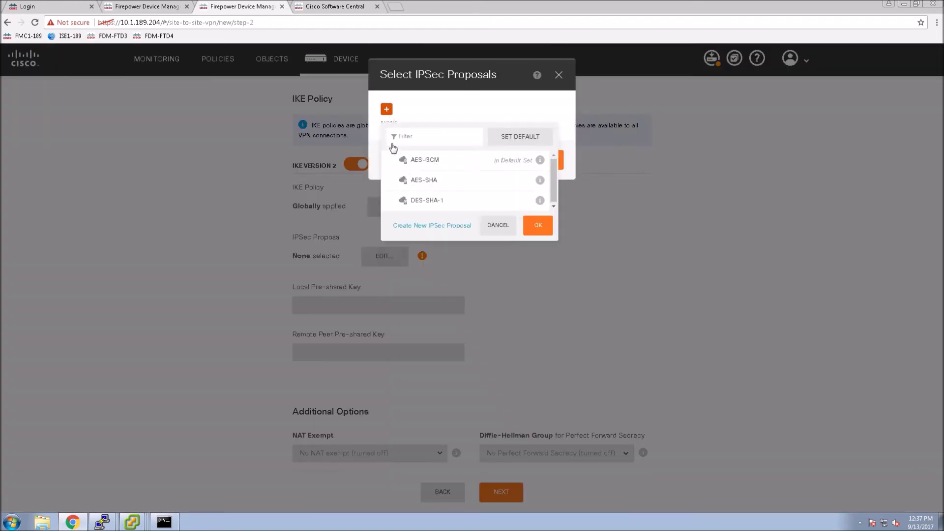
left_click(539, 183)
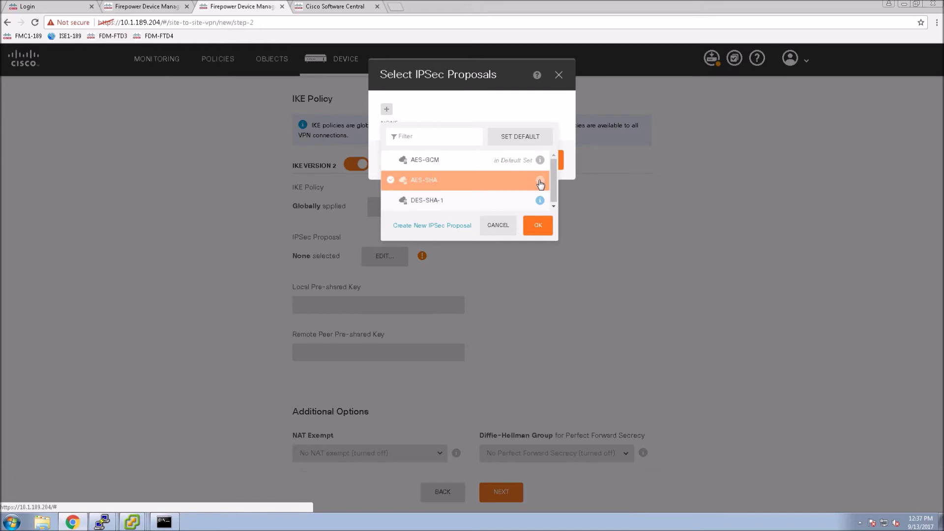
left_click(540, 183)
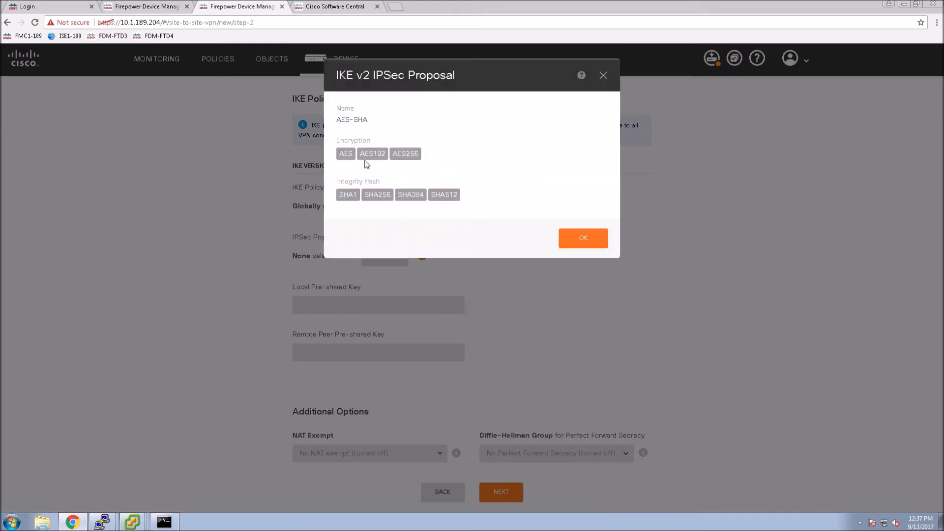
left_click(588, 238)
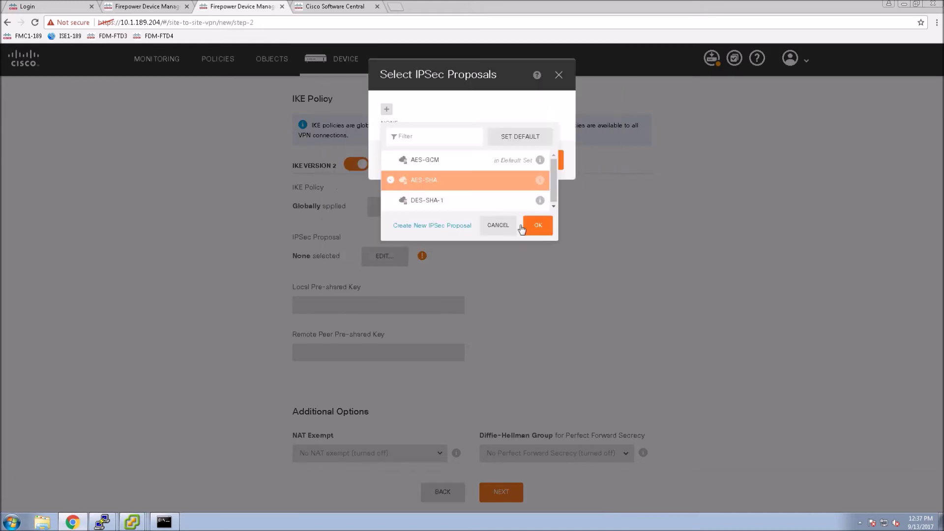
left_click(525, 226)
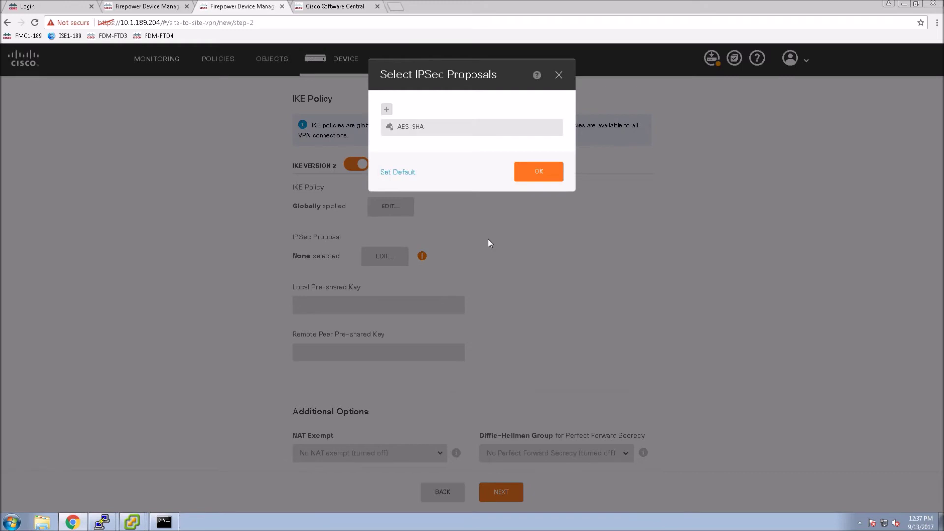
left_click(549, 175)
left_click(335, 307)
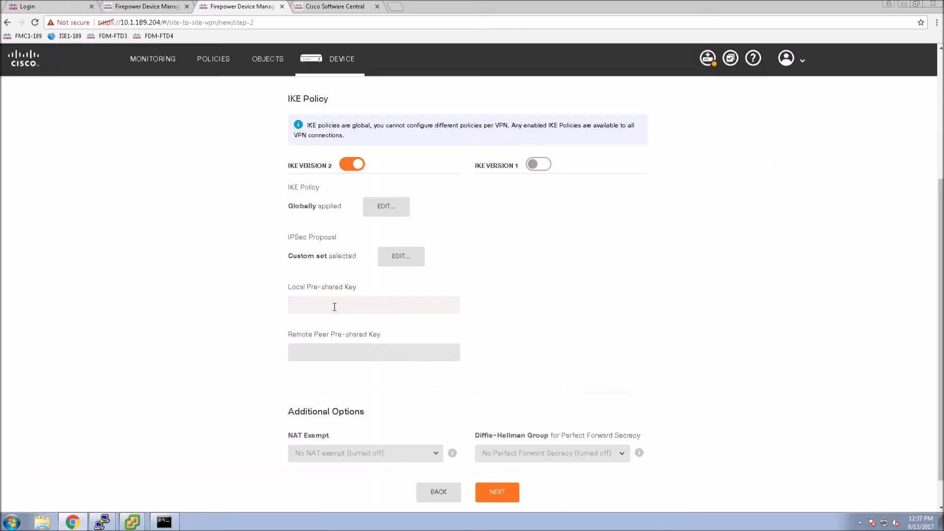
Enter the pre-shared key for both the local and remote peers
type("cisco123")
key("Tab")
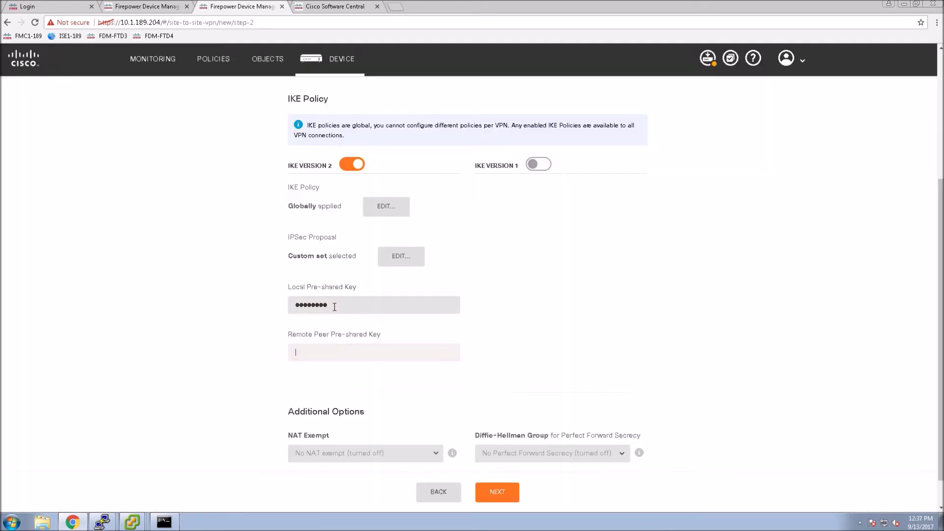
type("cisco123")
left_click(517, 369)
Exempt the inside interface from NAT, review the summary, and finish the S2S-VPN connection
scroll(515, 369, "down", 1)
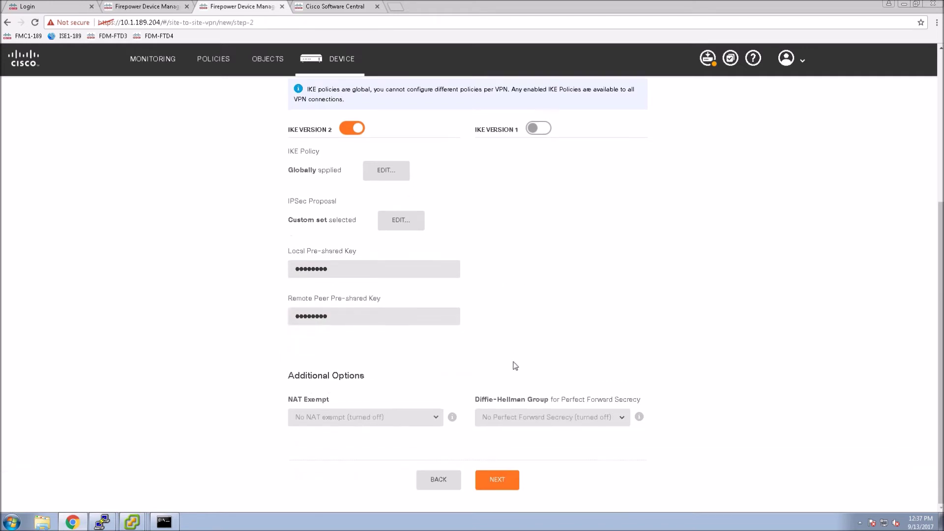
left_click(439, 422)
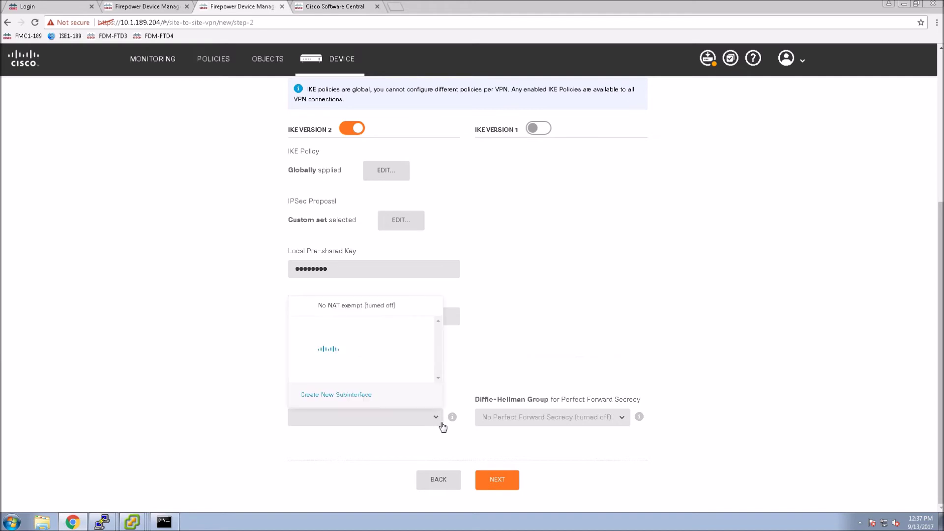
left_click(334, 356)
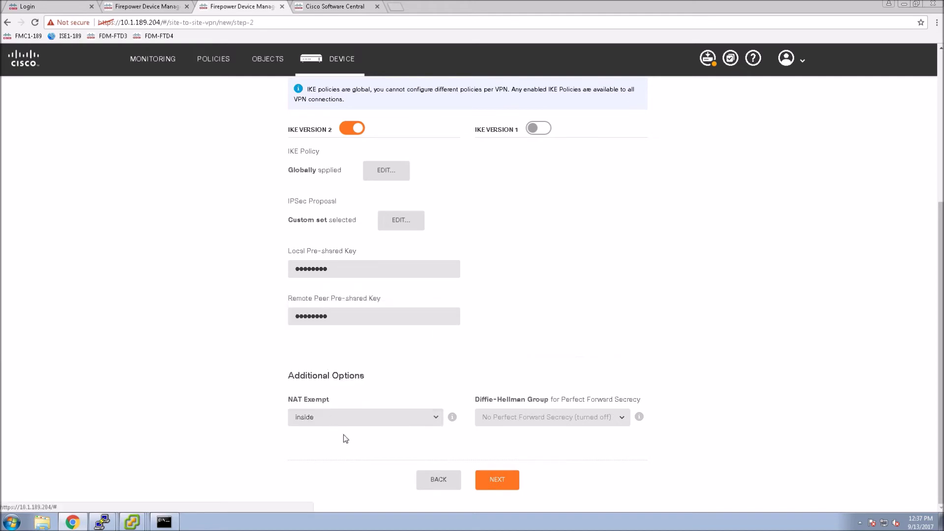
left_click(485, 476)
scroll(461, 298, "down", 4)
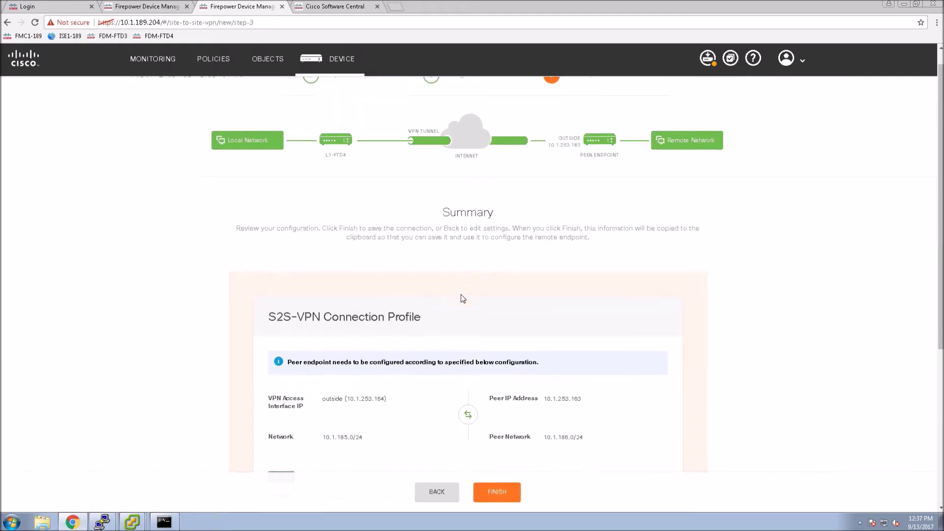
scroll(468, 433, "down", 2)
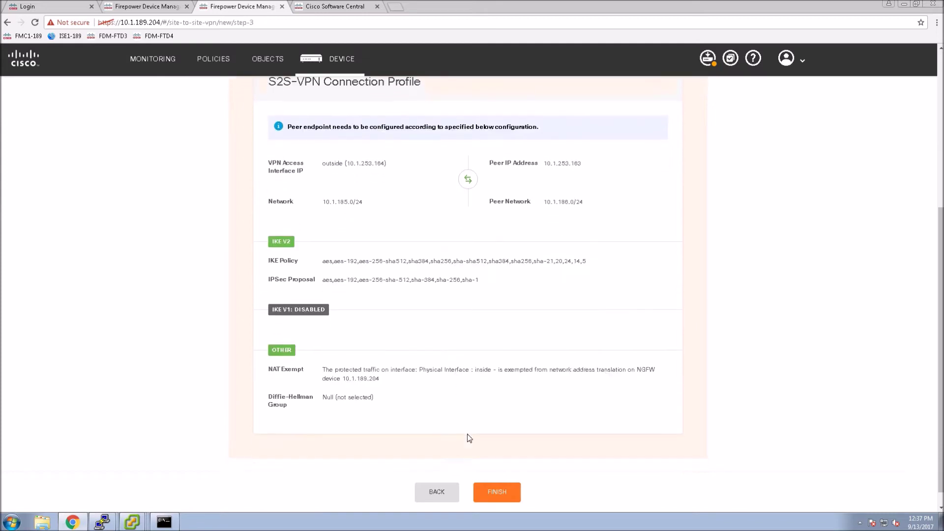
left_click(492, 475)
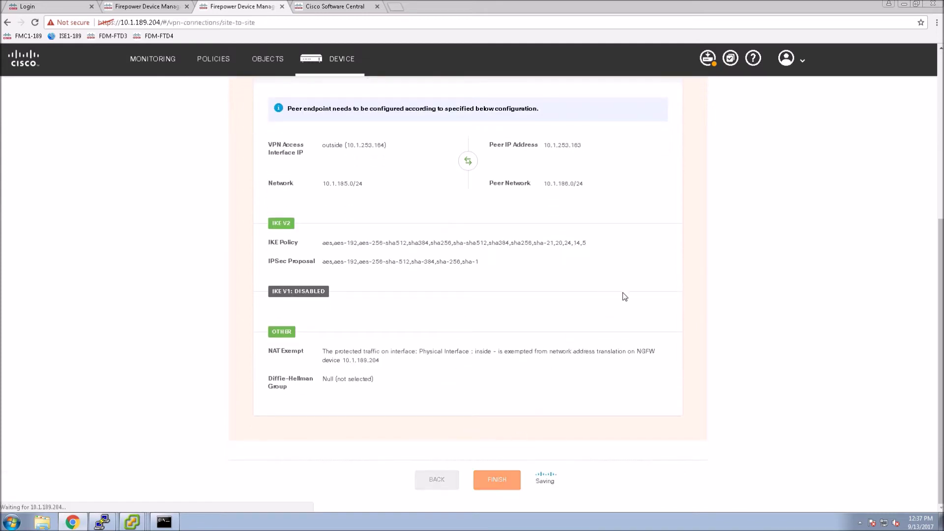
Deploy the pending S2S-VPN changes from the Deployment Summary, then close it
left_click(714, 63)
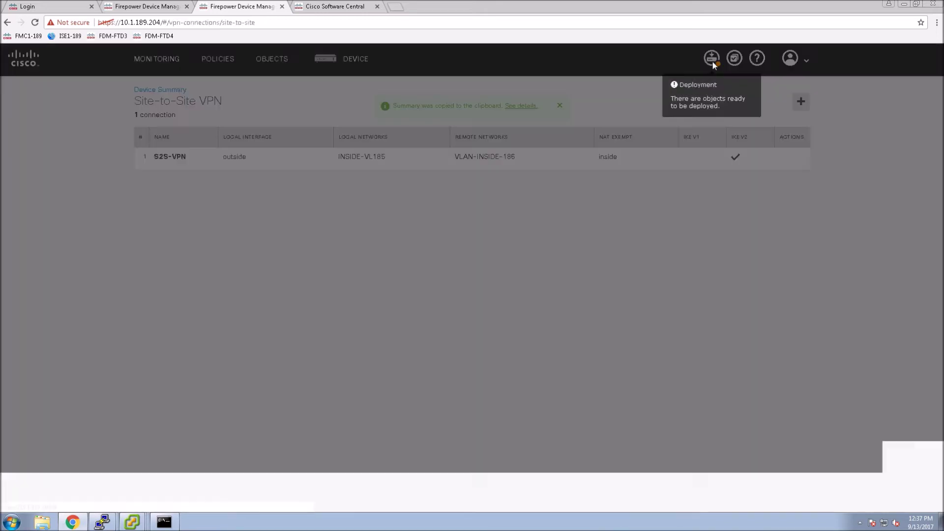
left_click(292, 148)
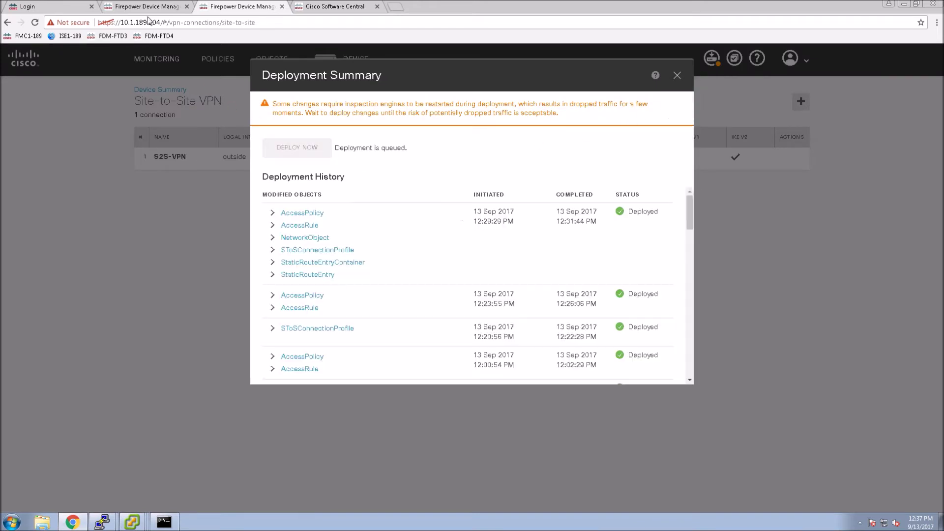
left_click(144, 6)
left_click(677, 77)
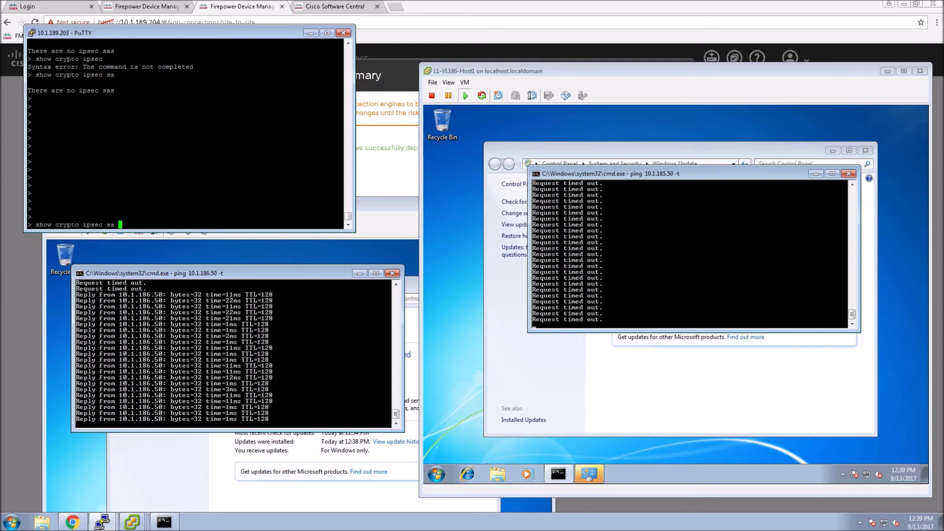
Run 'show crypto ipsec sa' on 10.1.189.203 and highlight the identity lines and packet counters
key("Return")
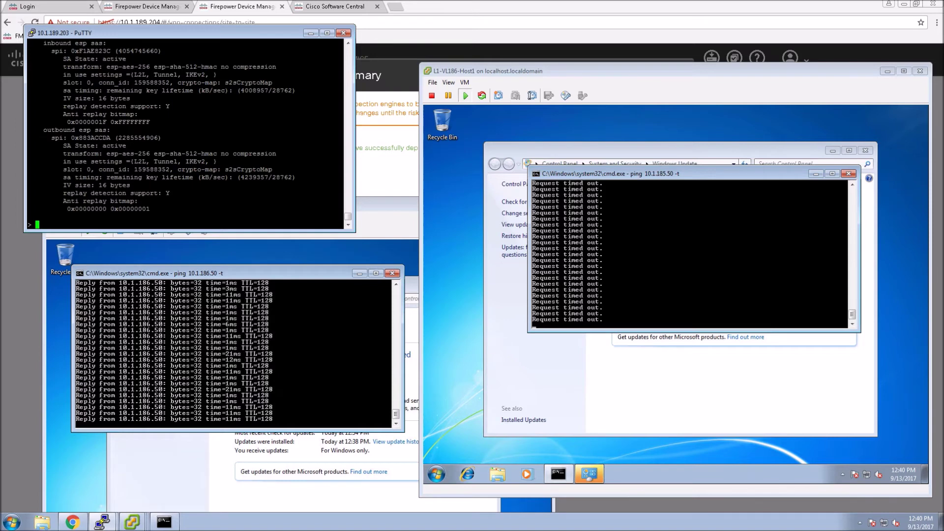
scroll(348, 62, "up", 4)
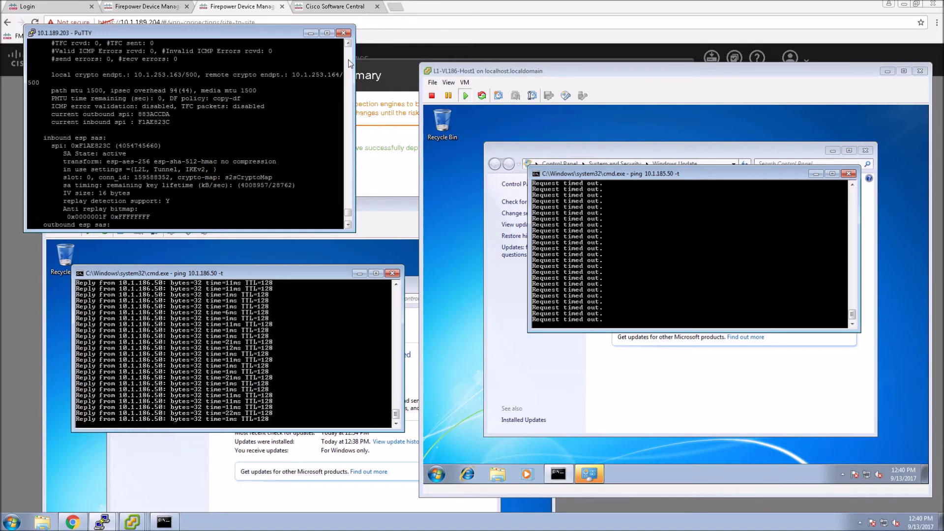
scroll(349, 62, "up", 4)
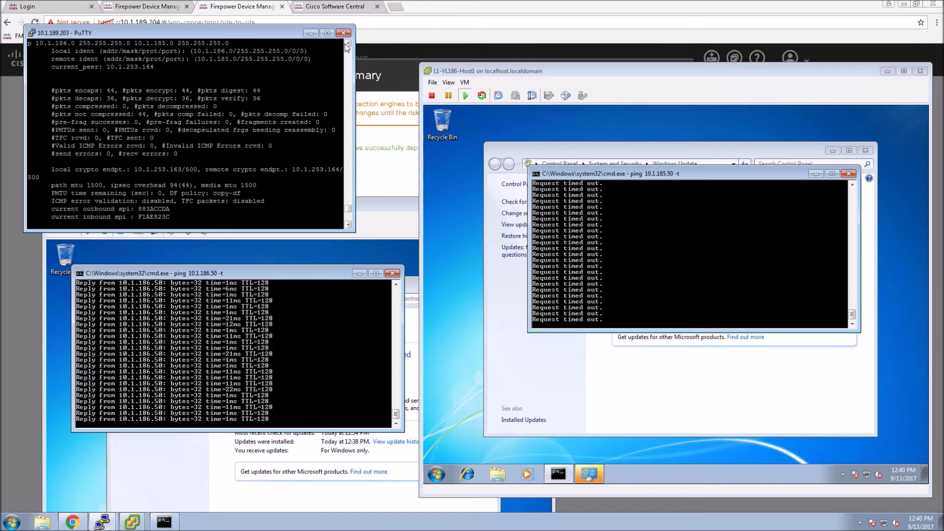
left_click(349, 45)
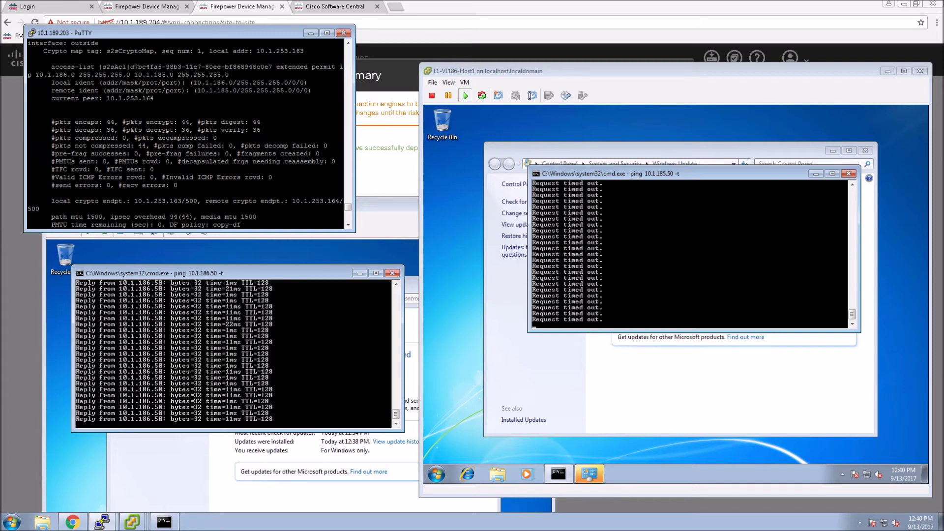
left_click_drag(35, 83, 76, 99)
left_click_drag(28, 66, 181, 75)
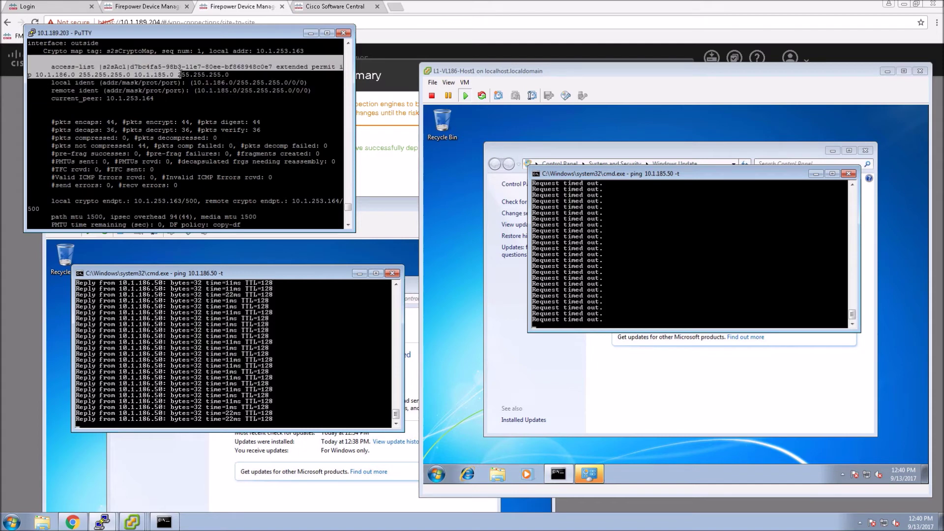
left_click(182, 75)
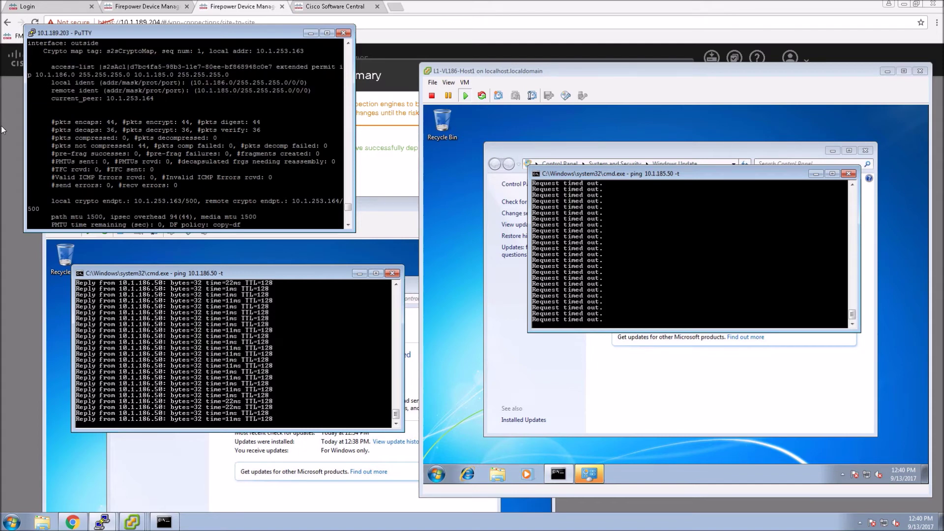
left_click_drag(40, 122, 45, 139)
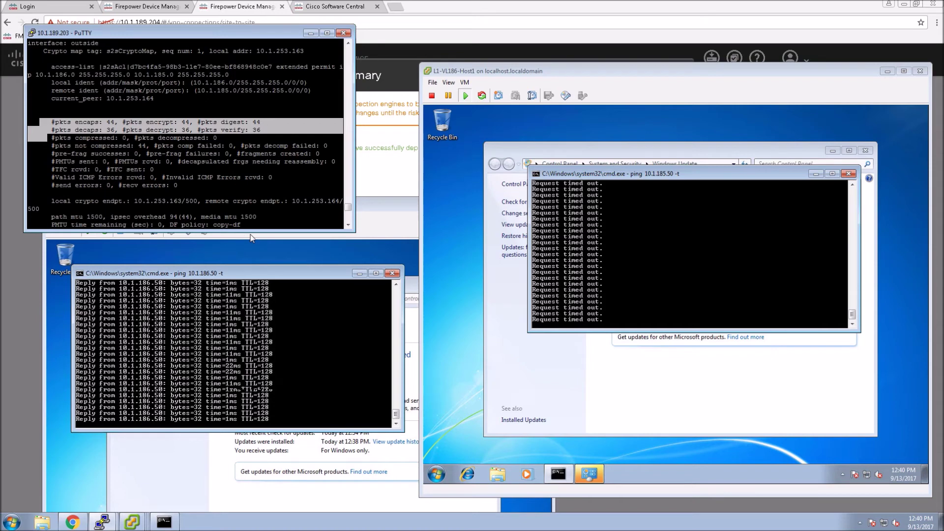
Rerun 'show crypto ipsec sa' on 10.1.189.204 and review its active ESP SAs
mouse_move(102, 522)
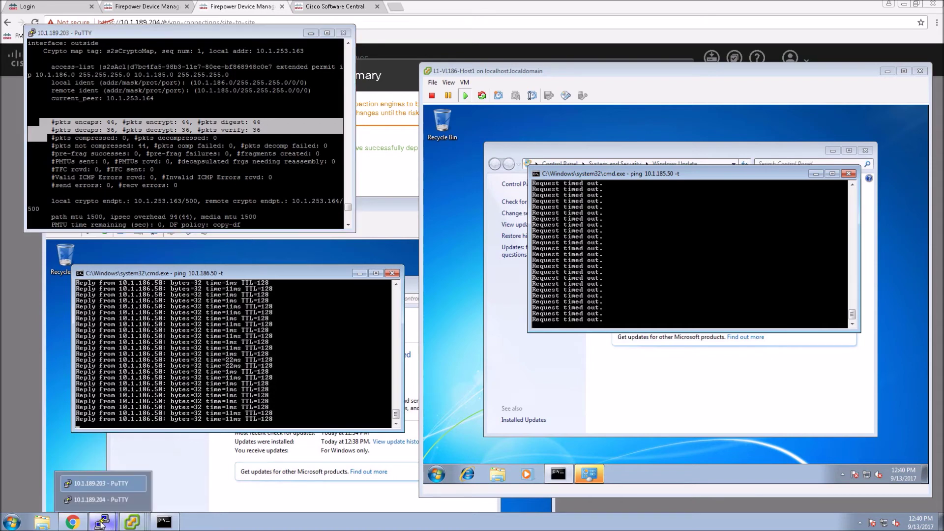
left_click(140, 499)
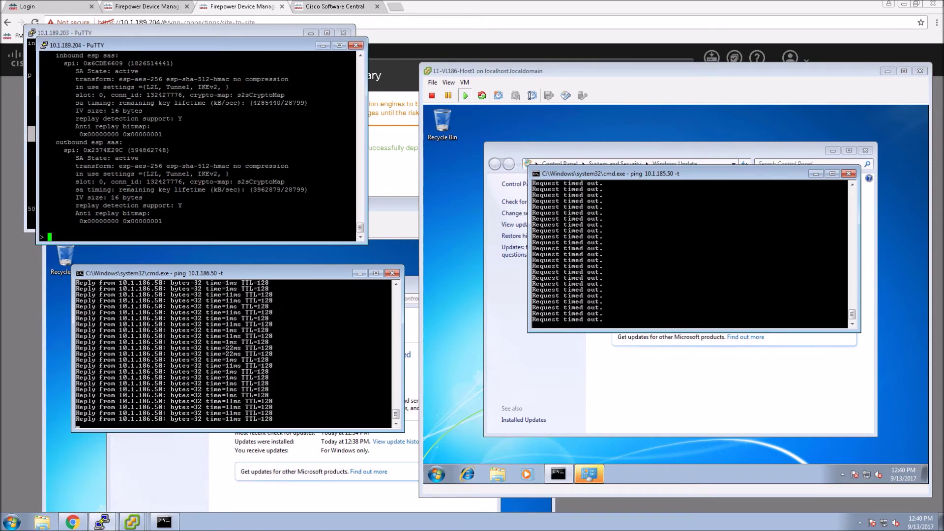
key("Up")
key("Return")
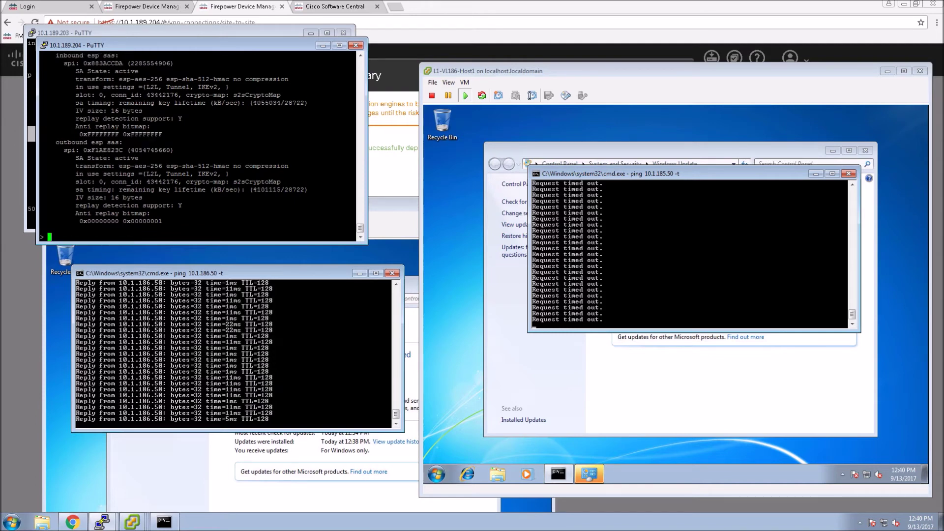
scroll(199, 145, "up", 9)
scroll(199, 145, "up", 4)
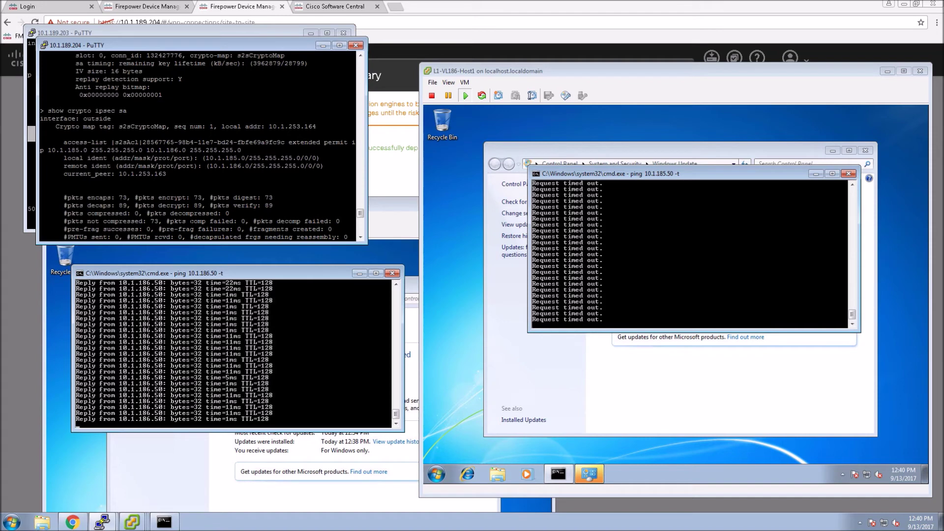
key("Return")
key("Return")
key("Return")
key("Return")
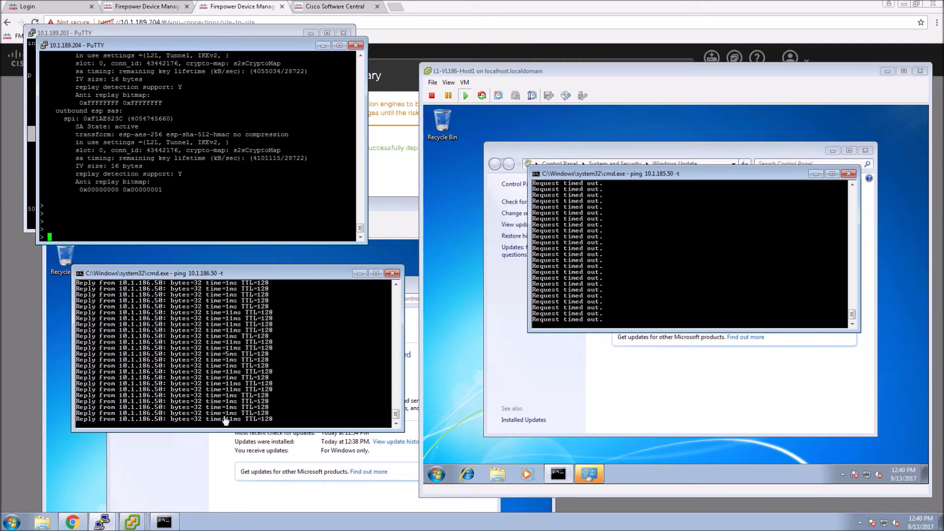
left_click(244, 401)
Stop the VL185 host's ping and run ipconfig to confirm its address 10.1.185.52
key("ctrl+c")
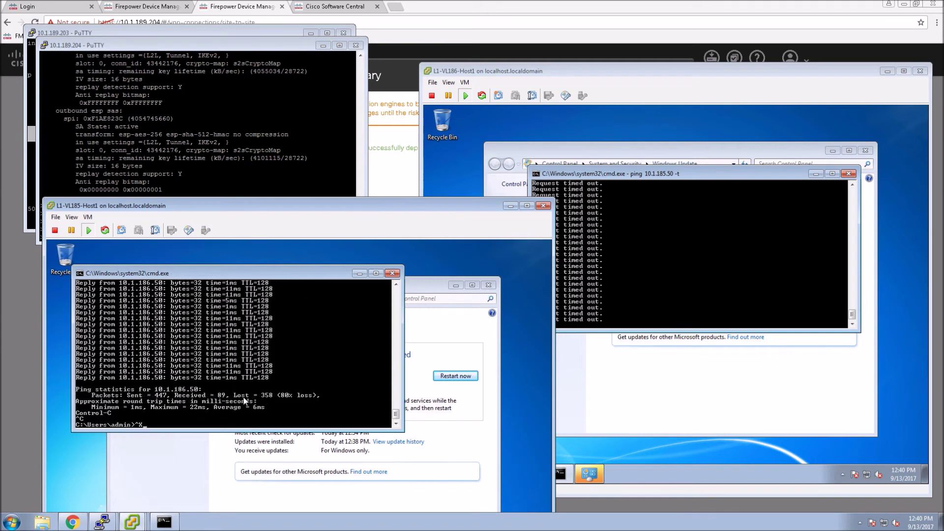
key("Up")
key("BackSpace")
key("BackSpace")
key("BackSpace")
key("BackSpace")
key("BackSpace")
key("BackSpace")
key("BackSpace")
key("BackSpace")
key("BackSpace")
key("BackSpace")
key("BackSpace")
key("BackSpace")
key("BackSpace")
key("BackSpace")
key("BackSpace")
key("BackSpace")
type("coi")
key("BackSpace")
key("BackSpace")
key("BackSpace")
key("BackSpace")
key("Return")
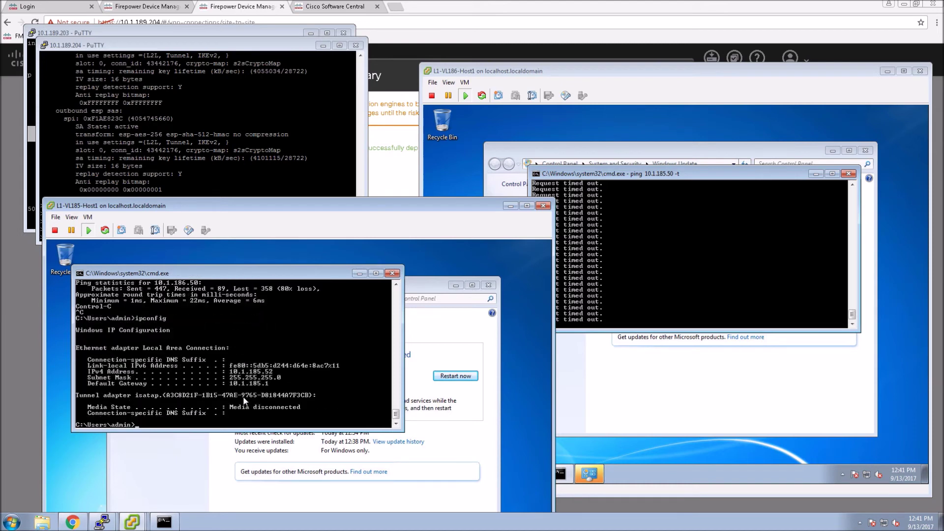
On the VL186 host, replace the failing ping with a continuous ping to 10.1.185.52
left_click(667, 272)
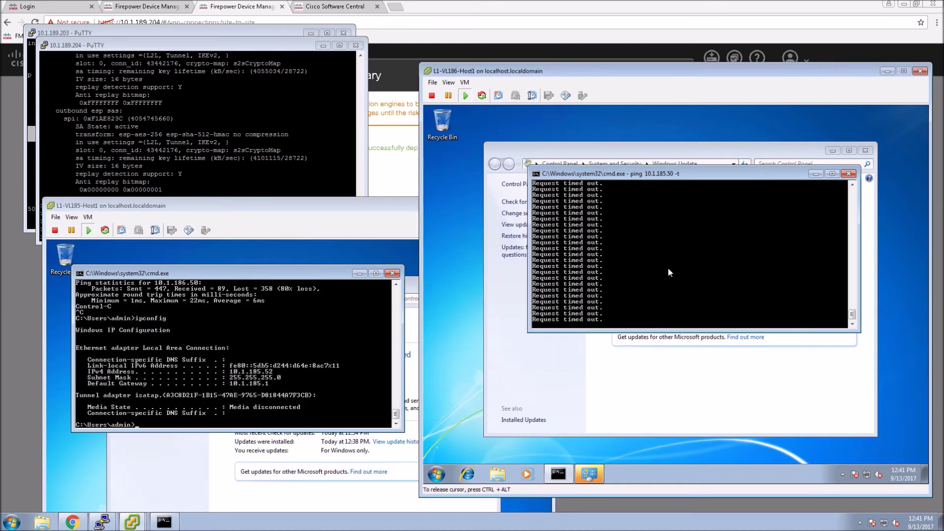
key("ctrl+c")
key("Up")
key("BackSpace")
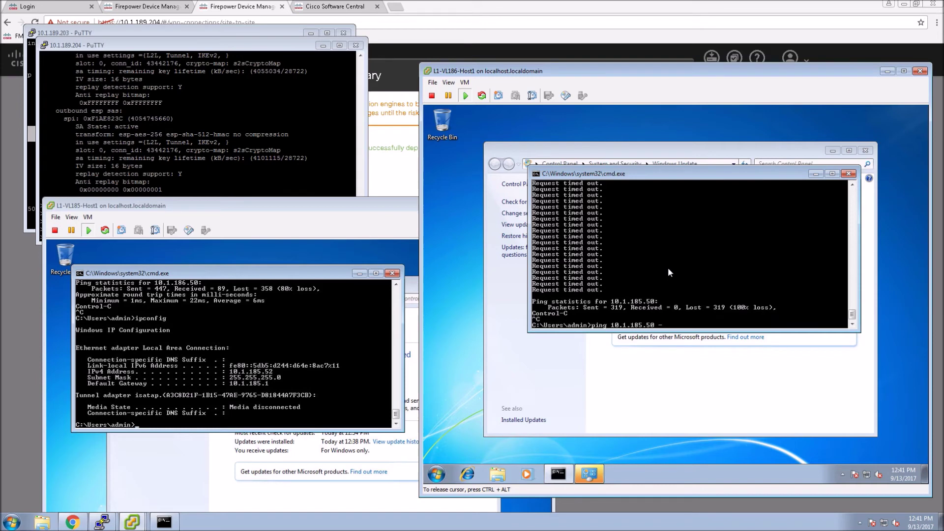
key("BackSpace")
type("32 -t")
key("Return")
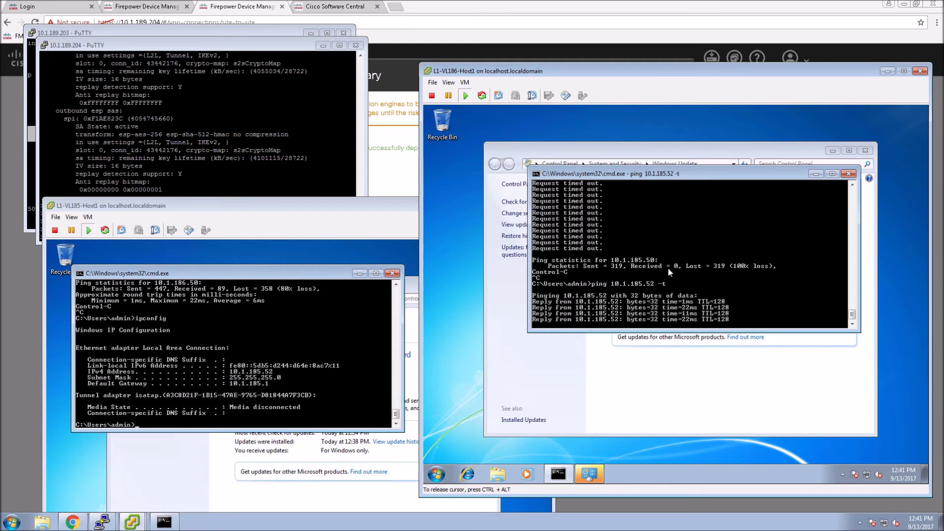
key("ctrl+alt")
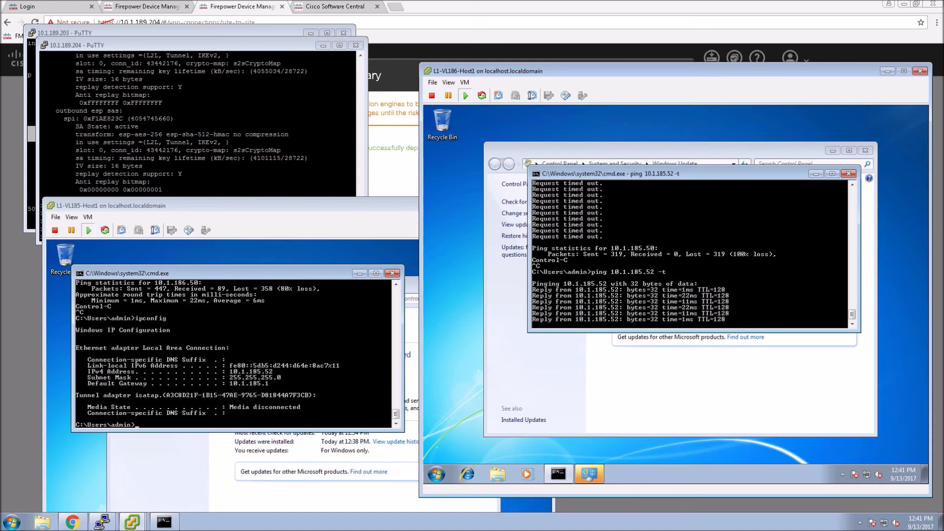
Run 'show crypto ikev2 sa' on 10.1.189.204, showing an UP-ACTIVE SA with peer 10.1.253.163
key("alt+Tab")
key("Return")
key("Return")
type("sh")
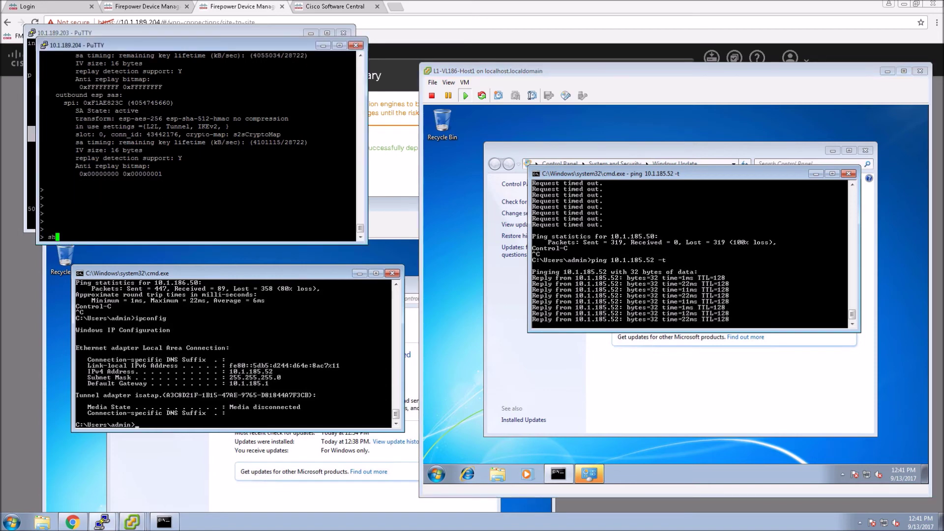
type("ow cry")
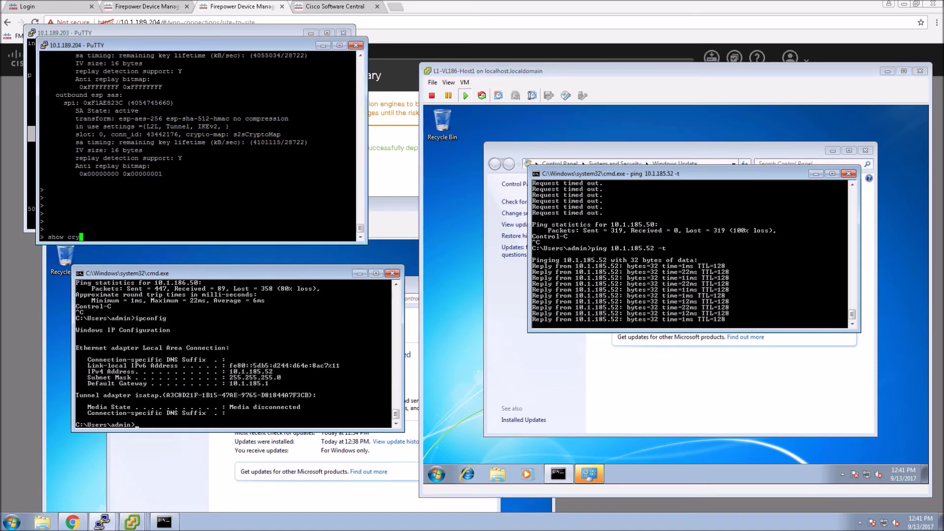
type("pto ")
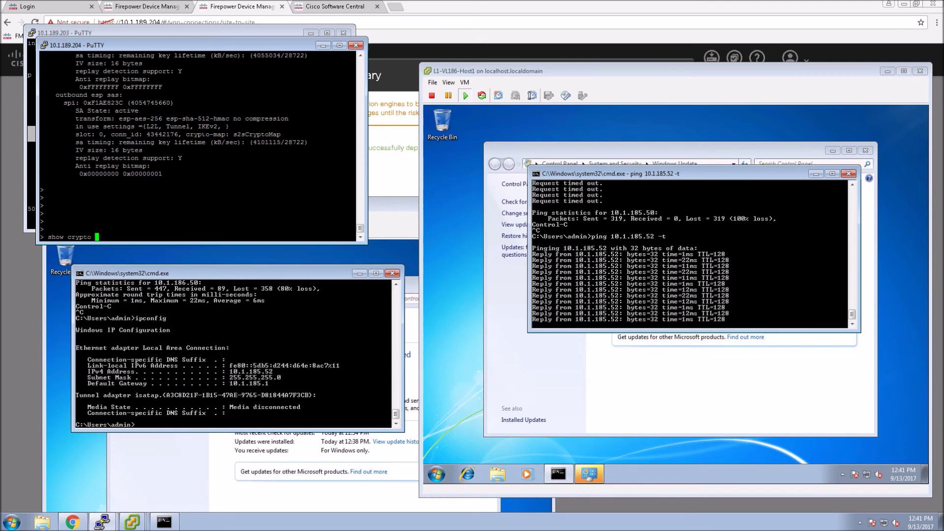
type("ikev2 sa")
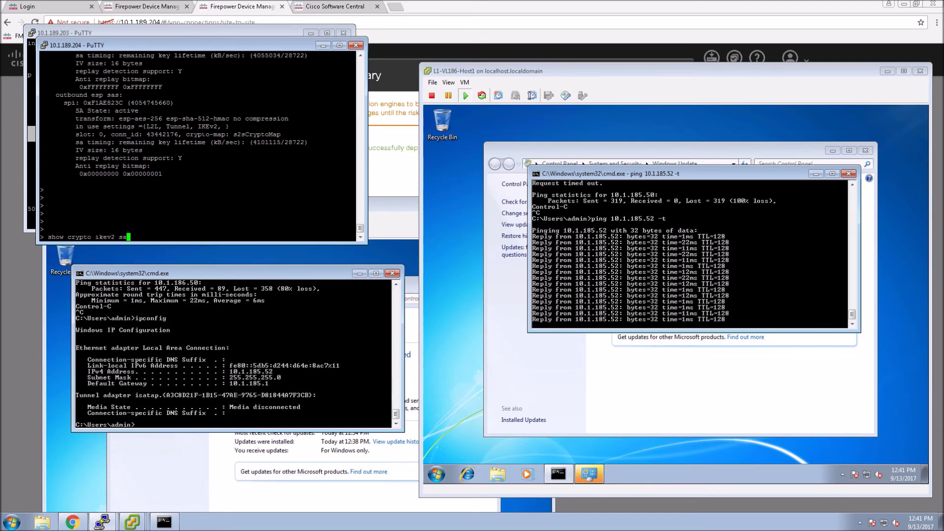
key("Return")
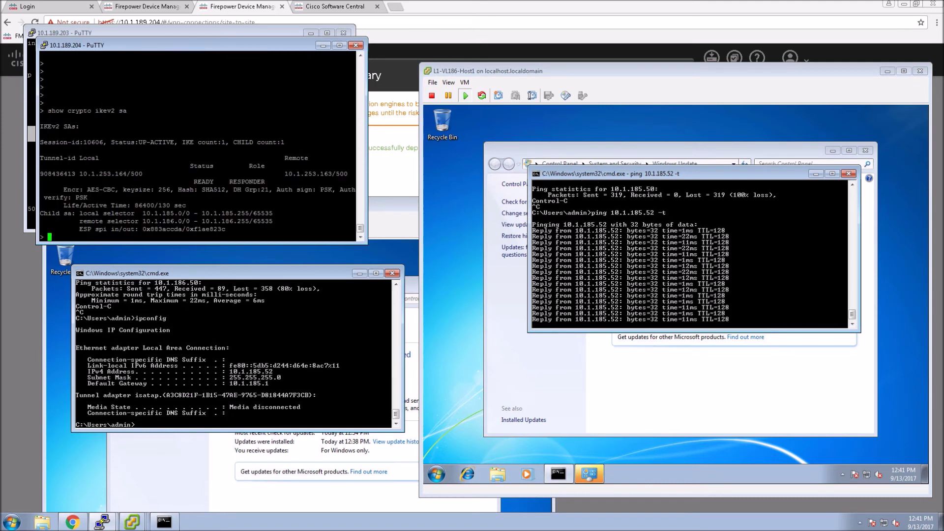
key("Return")
key("Return")
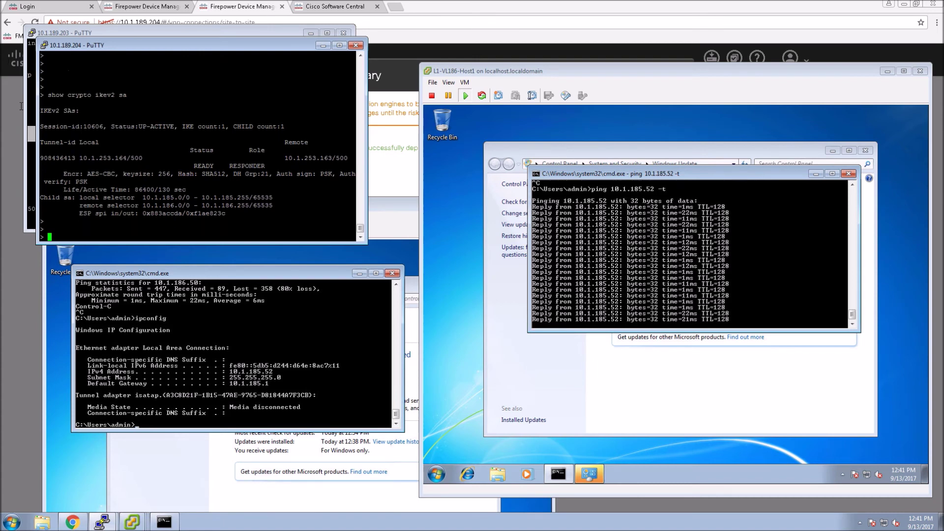
left_click(29, 132)
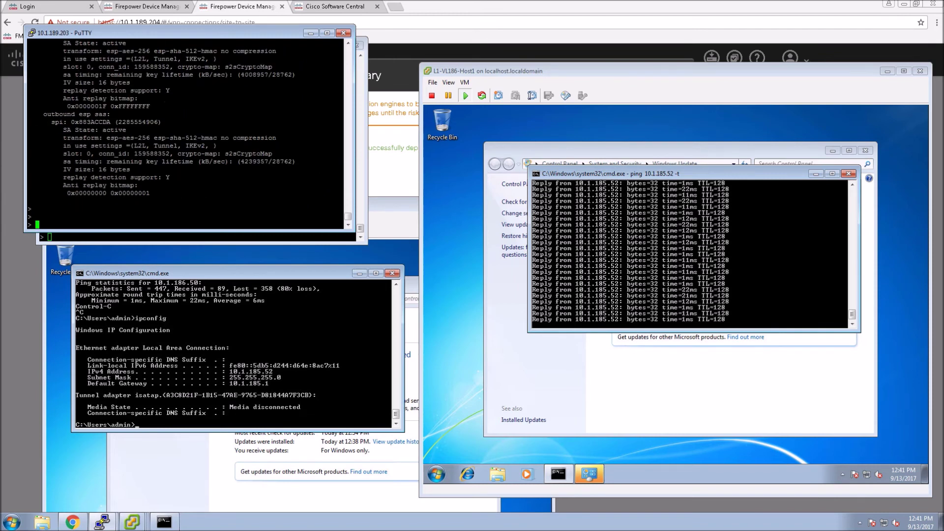
type("show cryp")
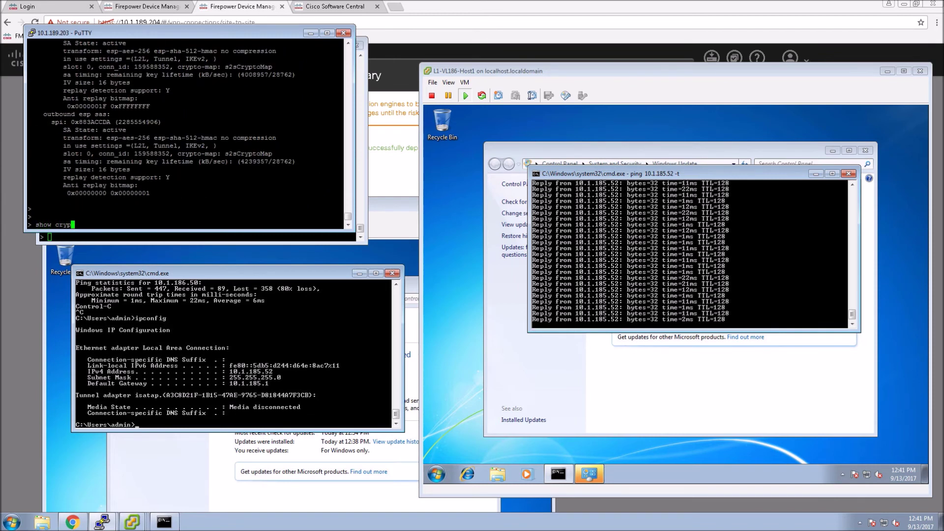
type("to ikev")
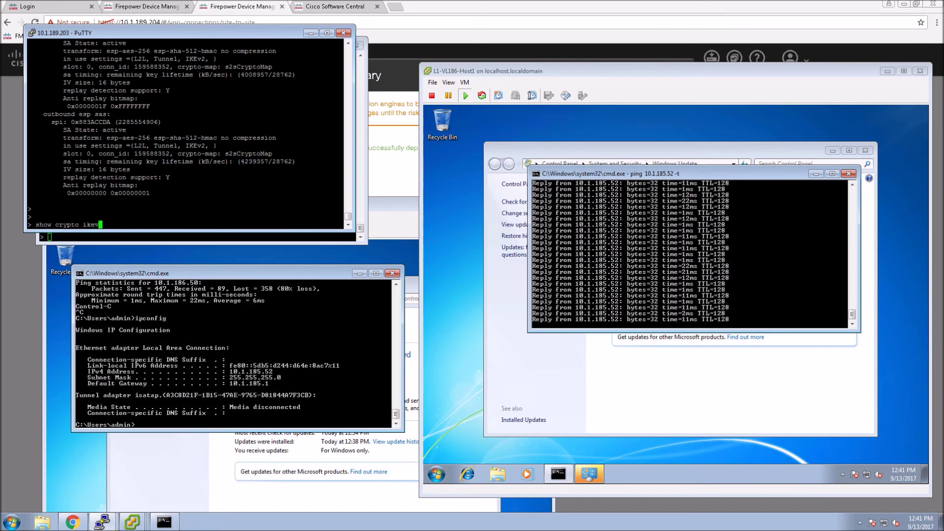
type("2 sa")
Run the IKEv2 SA command on 10.1.189.203 and highlight the Status:UP-ACTIVE session line
key("Return")
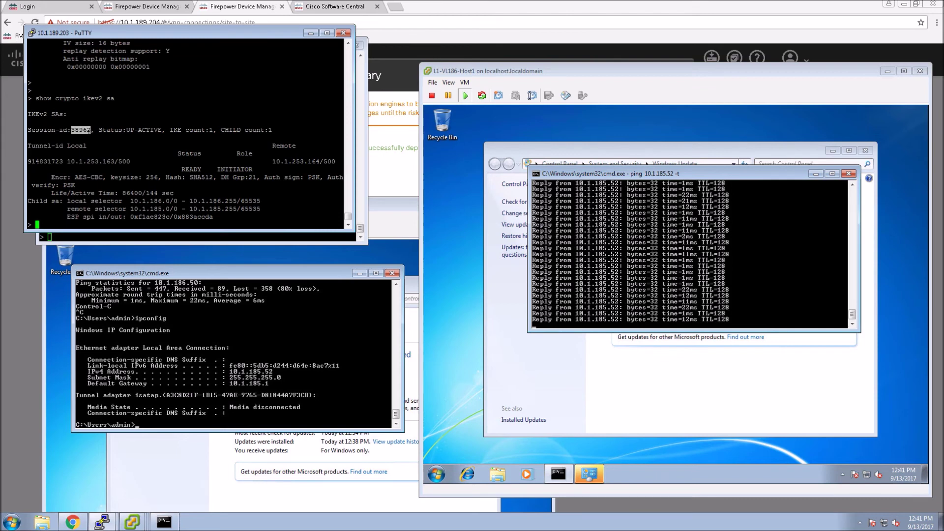
double_click(175, 130)
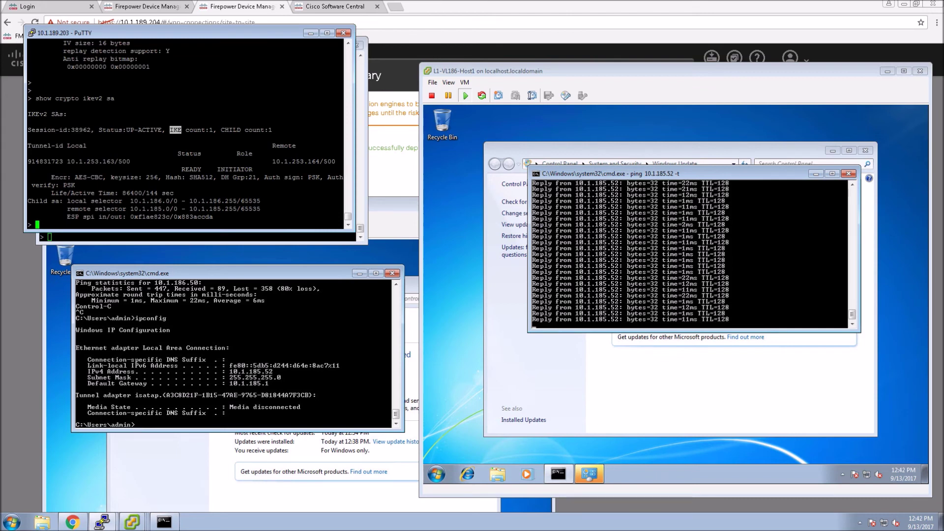
mouse_move(106, 130)
left_mouse_down()
mouse_move(162, 154)
mouse_move(121, 140)
left_mouse_up()
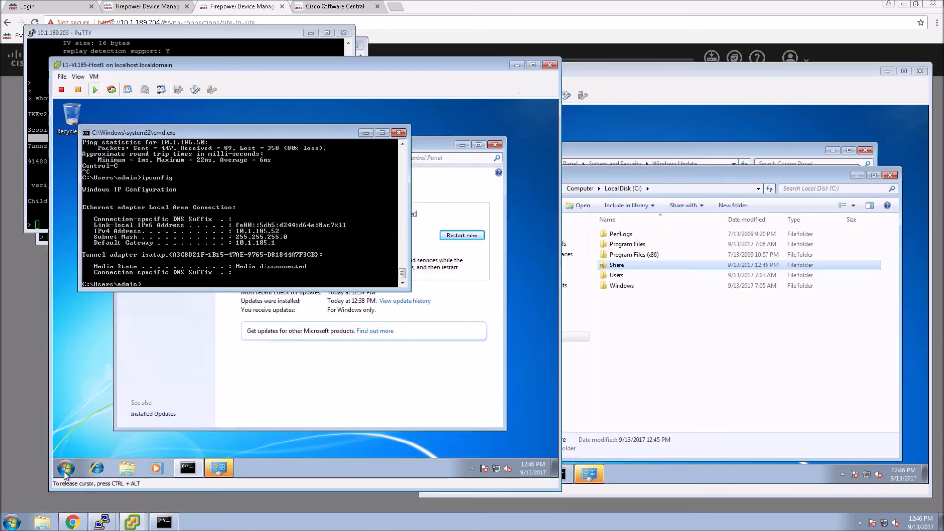
left_click(66, 471)
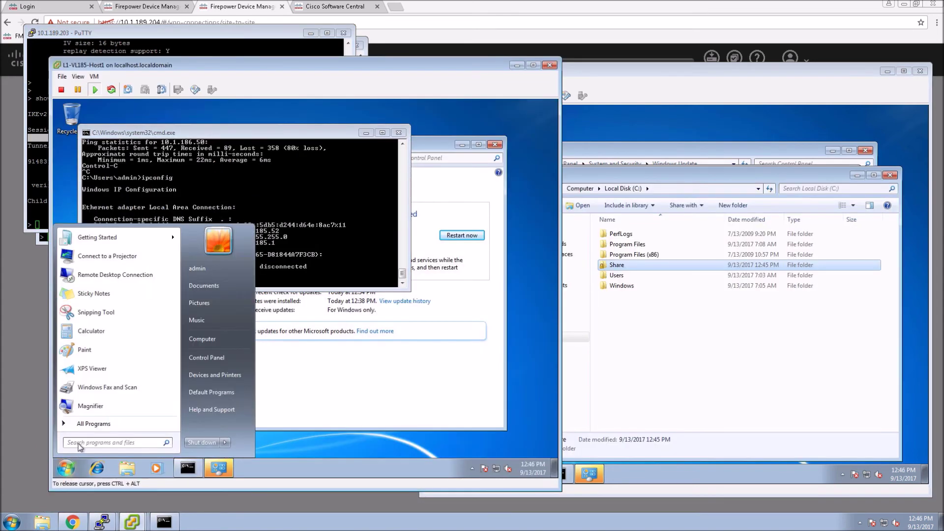
Create text file 'VPN S2S Up and Running' on \\10.1.186.50\share and find it in VL186's Share folder
type("\\\\10.")
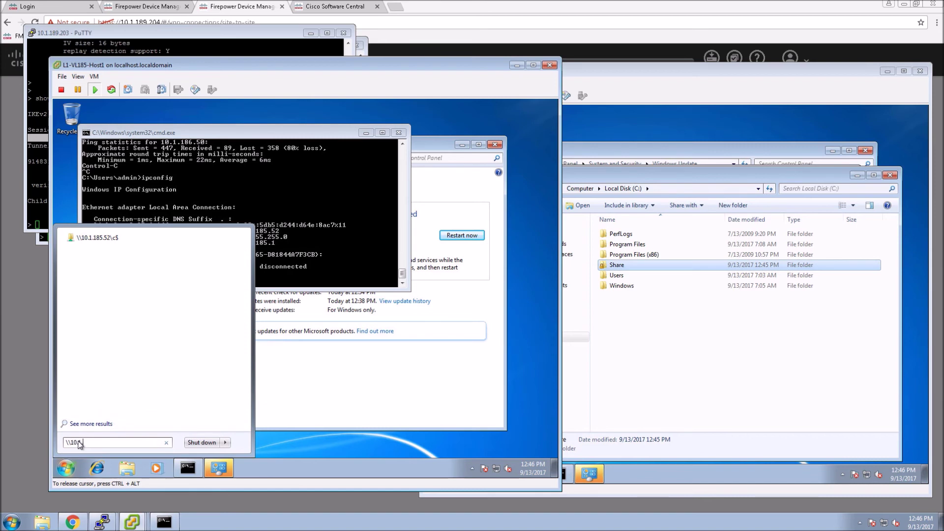
type("186")
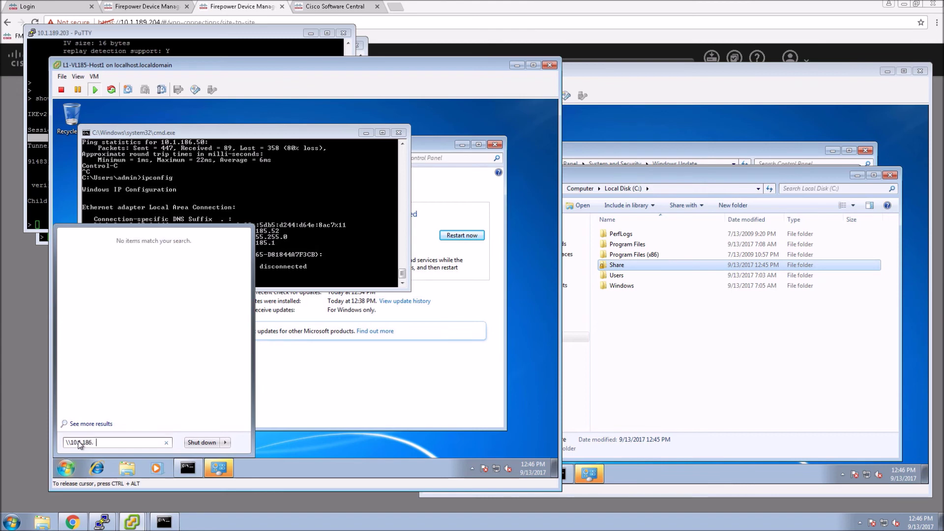
type(".50\\share")
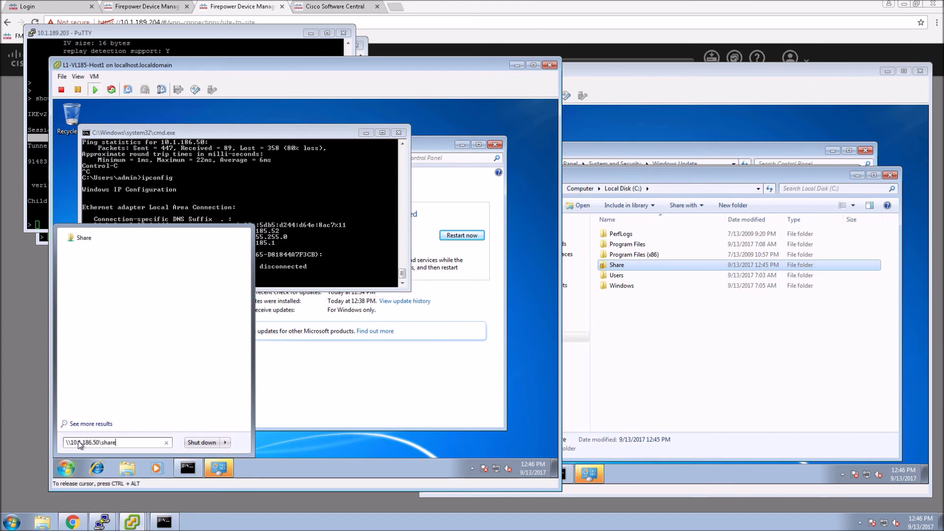
key("Return")
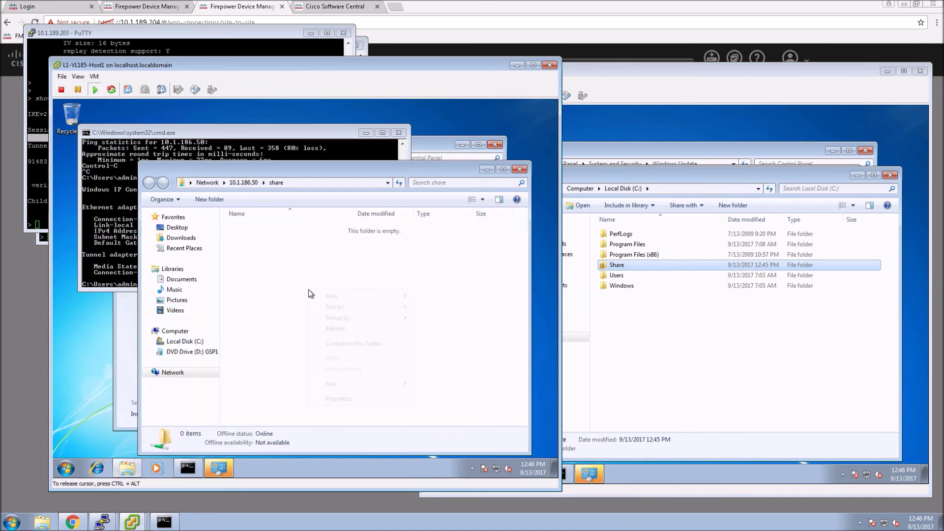
right_click(310, 293)
mouse_move(335, 383)
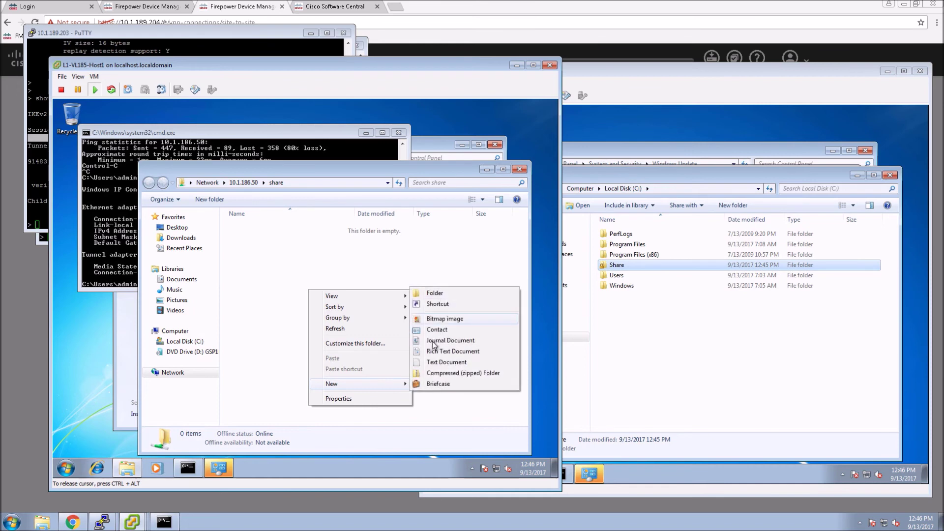
left_click(431, 364)
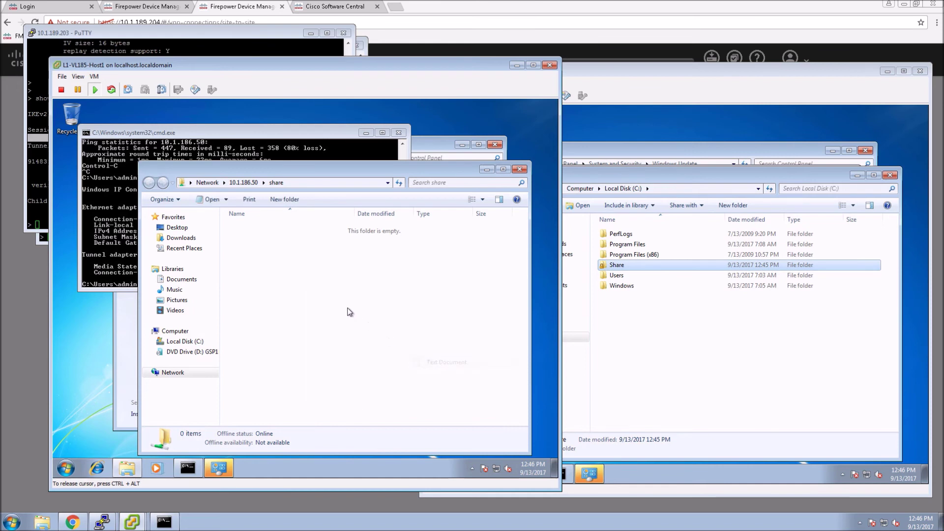
type("VPN")
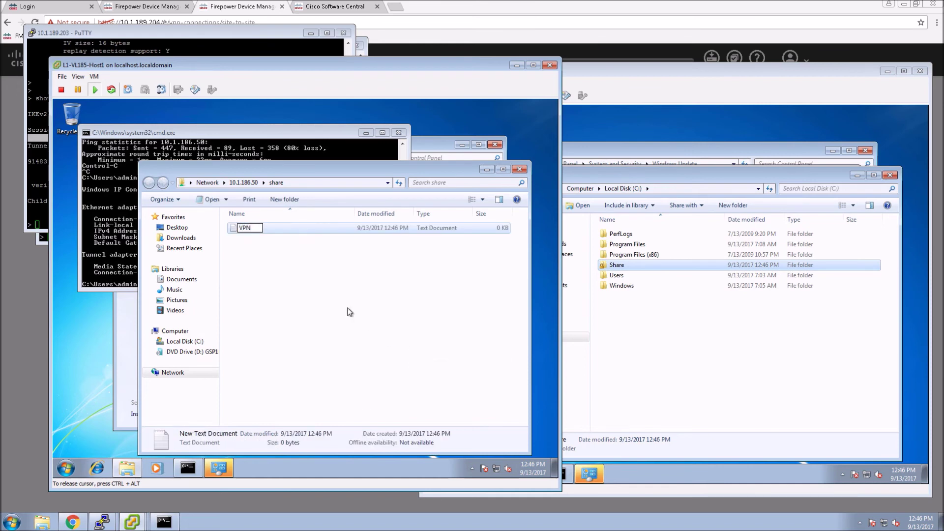
type(" S2S Up and Running")
key("Return")
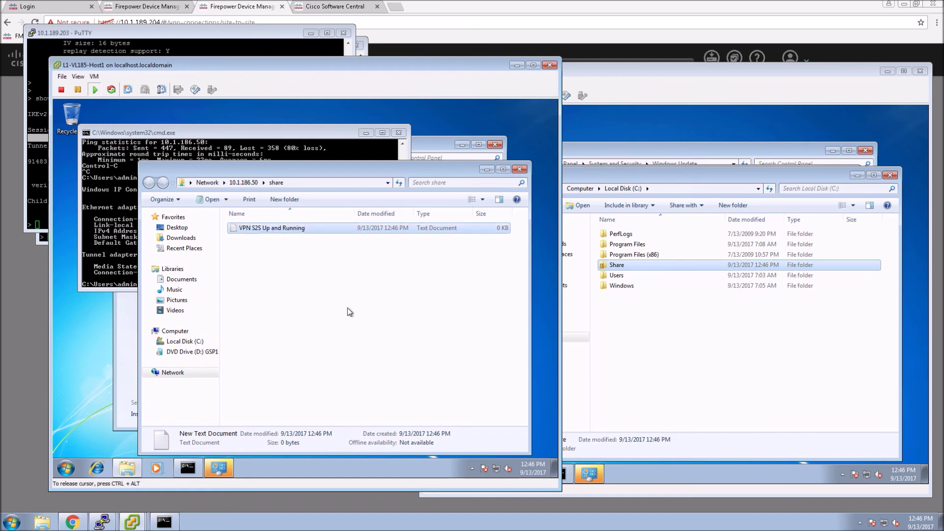
left_click(638, 322)
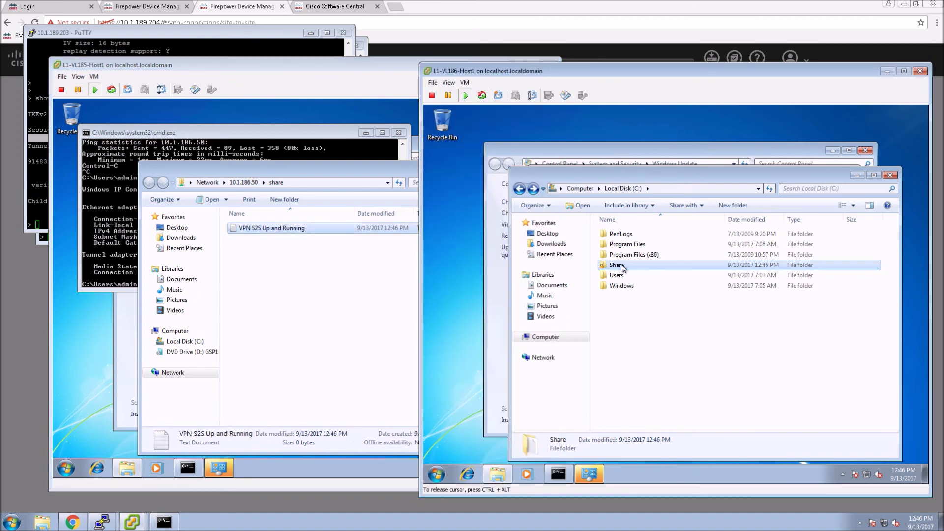
double_click(623, 267)
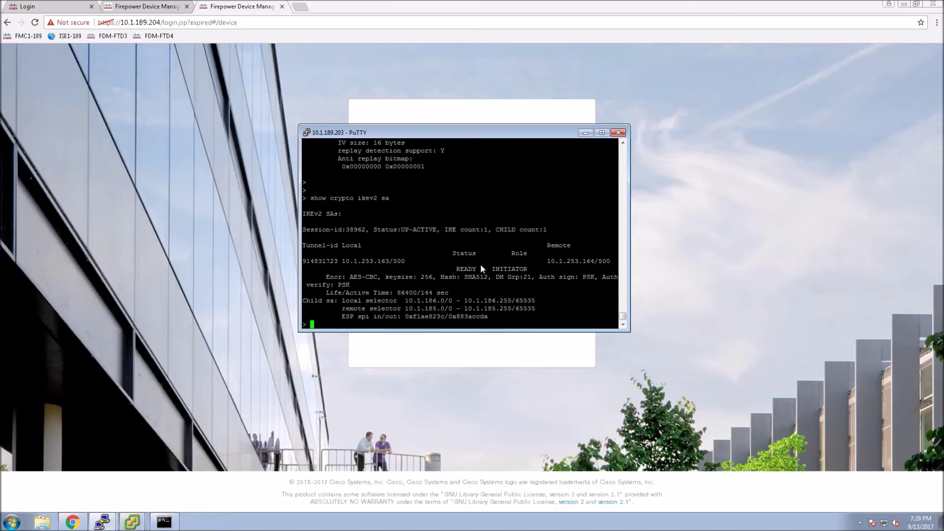
Run show nat detail, highlight the manual exempt rule between 10.1.186.0/24 and 10.1.185.0/24, then return to the browser
type("show nat detail")
key("Return")
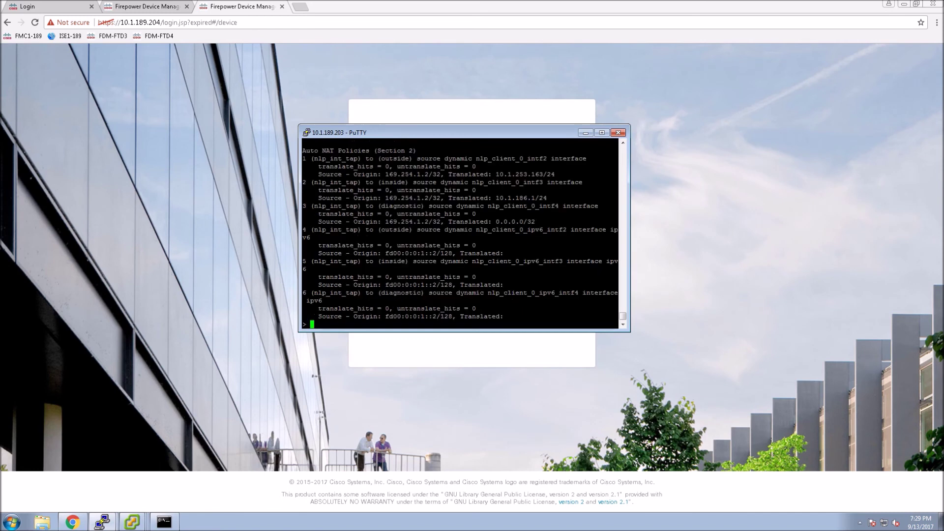
left_click(624, 143)
left_click(624, 142)
scroll(624, 143, "up", 6)
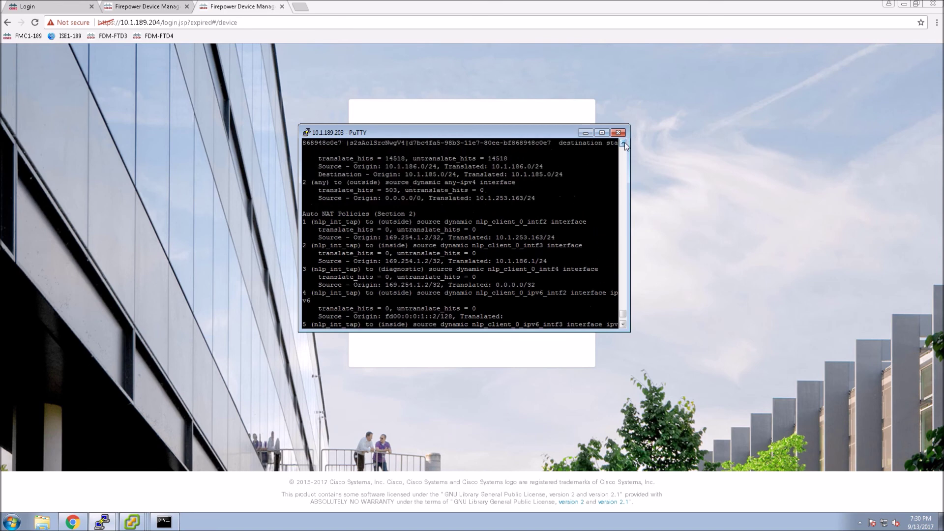
left_click(624, 143)
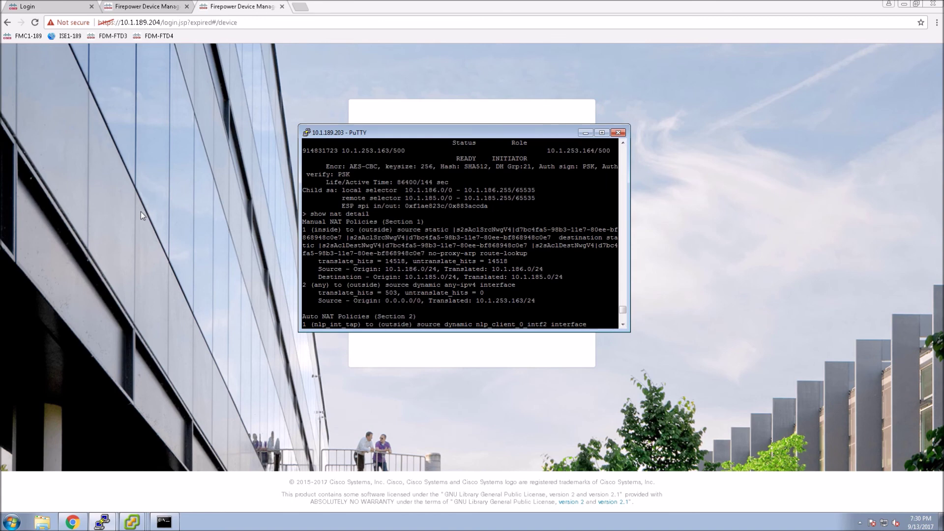
left_click_drag(302, 222, 583, 277)
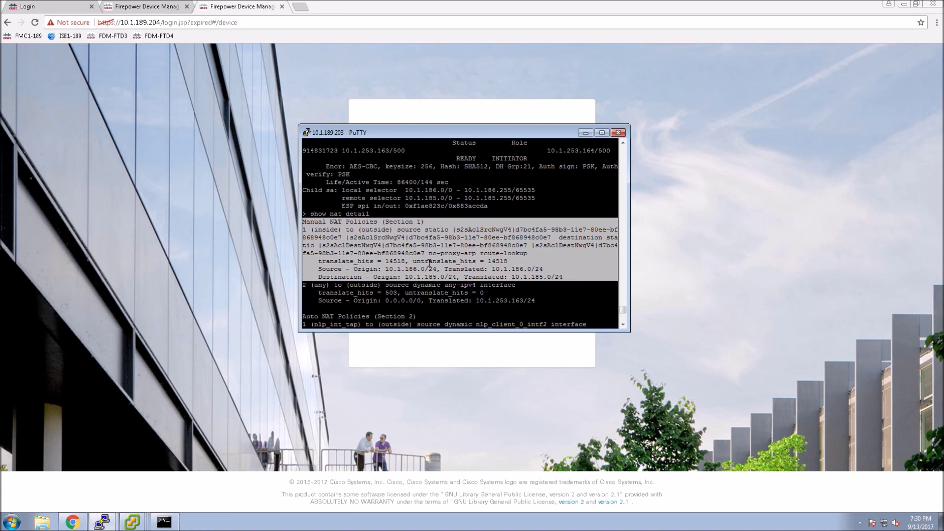
left_click(117, 280)
Log back in to Firepower Device Manager as admin with the account password
left_click(438, 239)
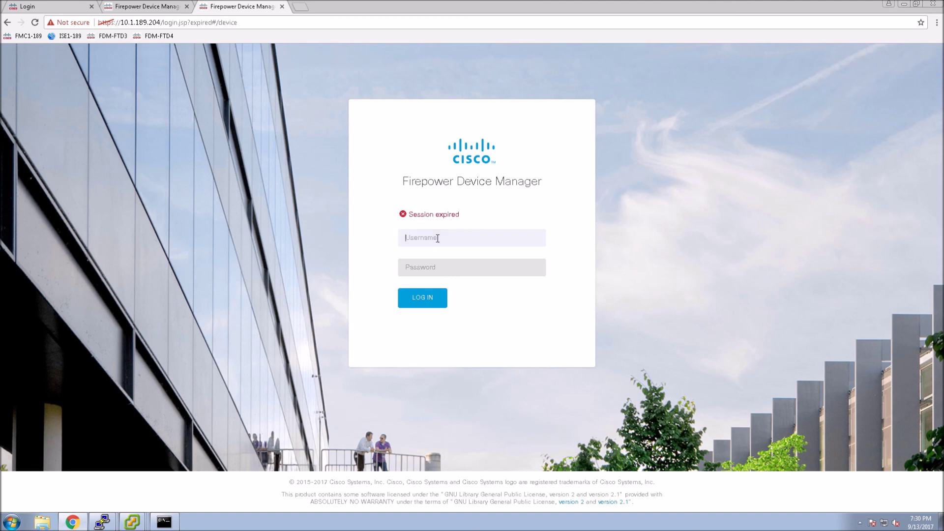
type("admin")
key("Tab")
type("Adm")
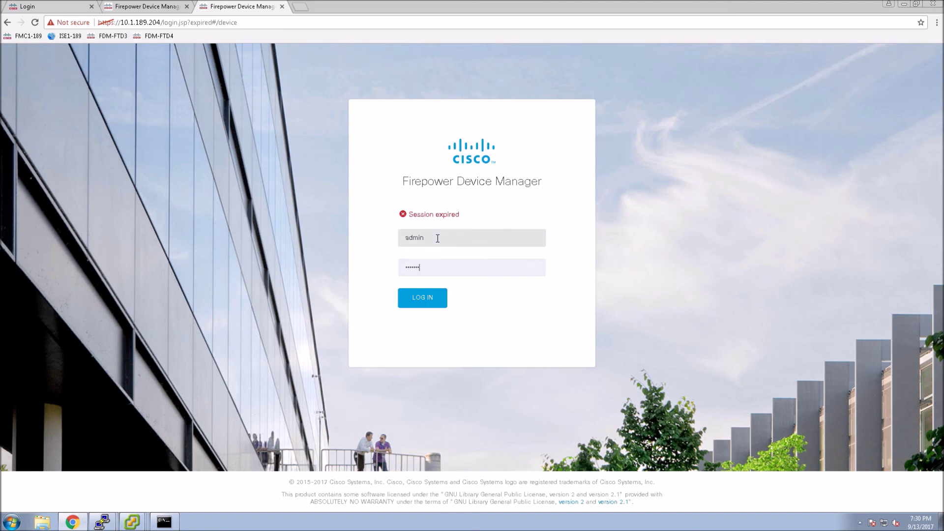
key("Return")
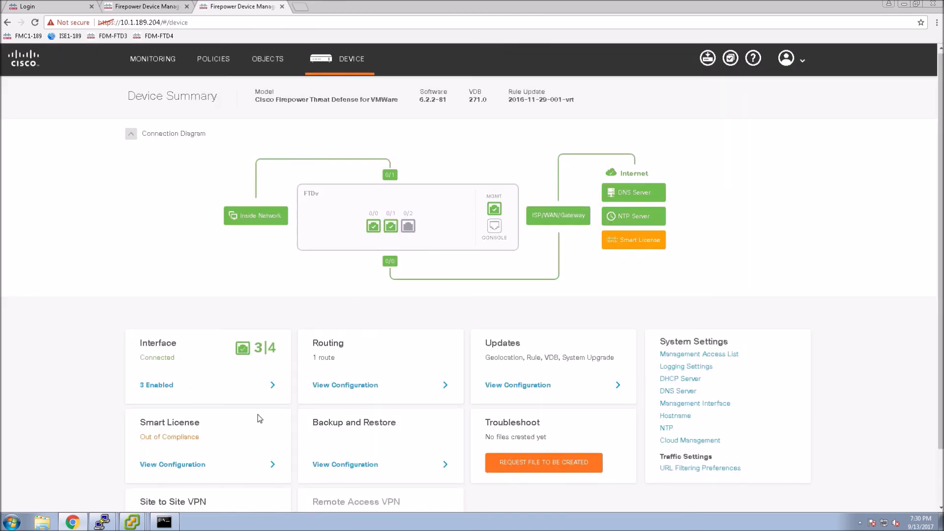
Review the NAT rules under Policies
scroll(259, 415, "down", 2)
scroll(256, 89, "up", 3)
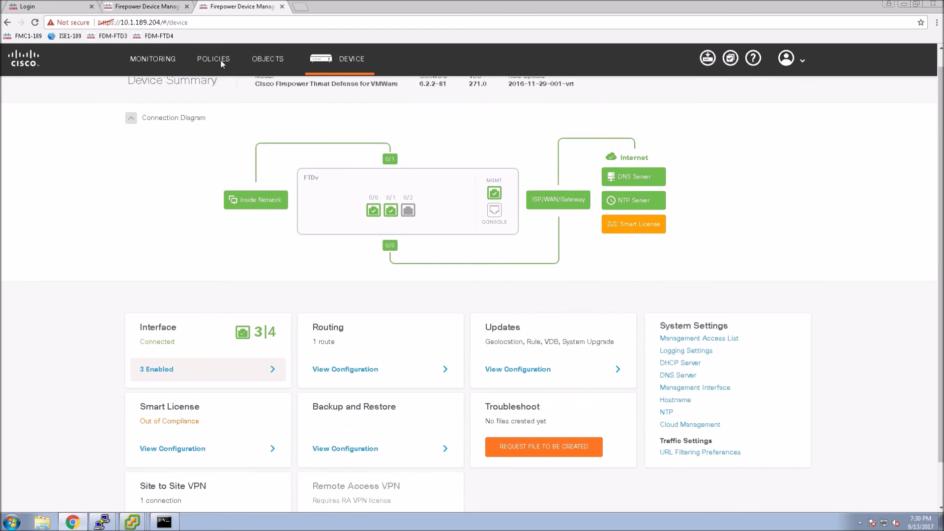
left_click(214, 58)
left_click(251, 126)
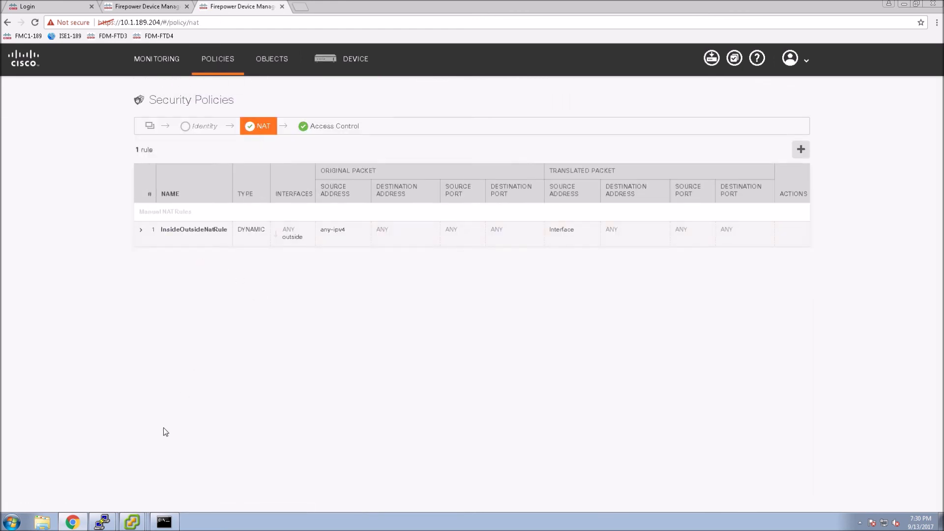
Open the Site-to-Site VPN configuration from the device summary, listing S2S-VPN
left_click(330, 65)
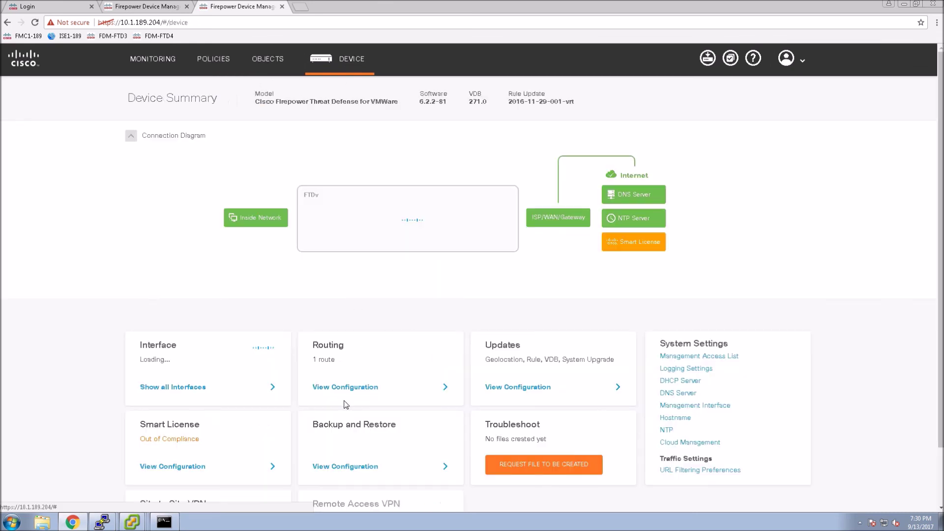
scroll(216, 478, "down", 2)
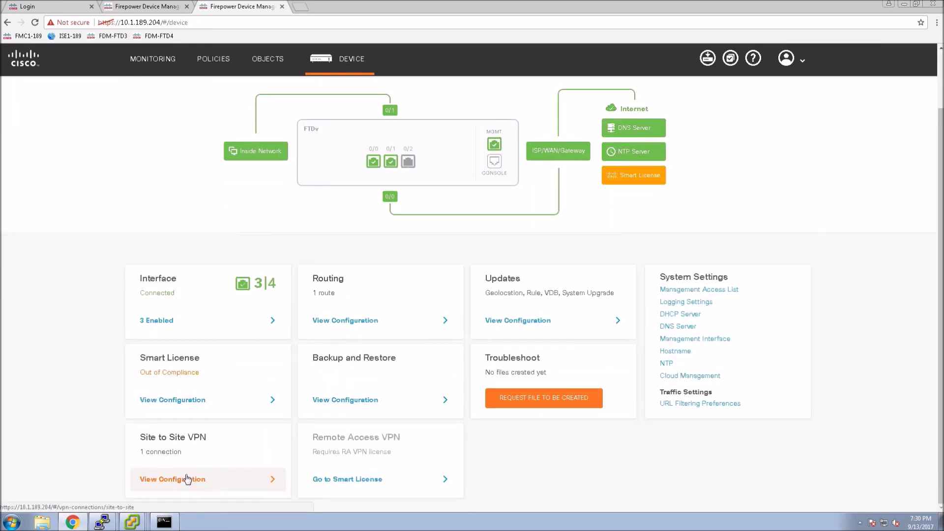
left_click(186, 479)
Edit S2S-VPN and advance to the IKEv2 privacy settings, showing NAT Exempt on inside
mouse_move(775, 158)
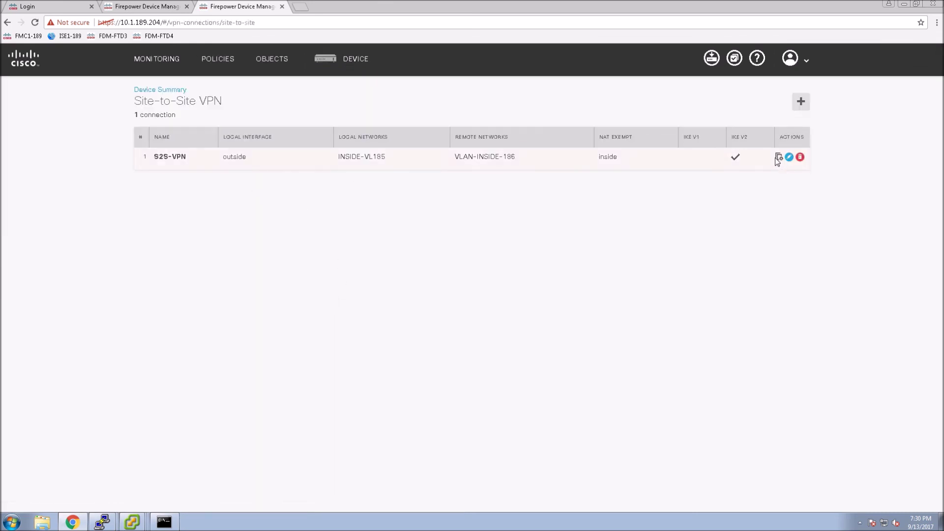
left_click(789, 157)
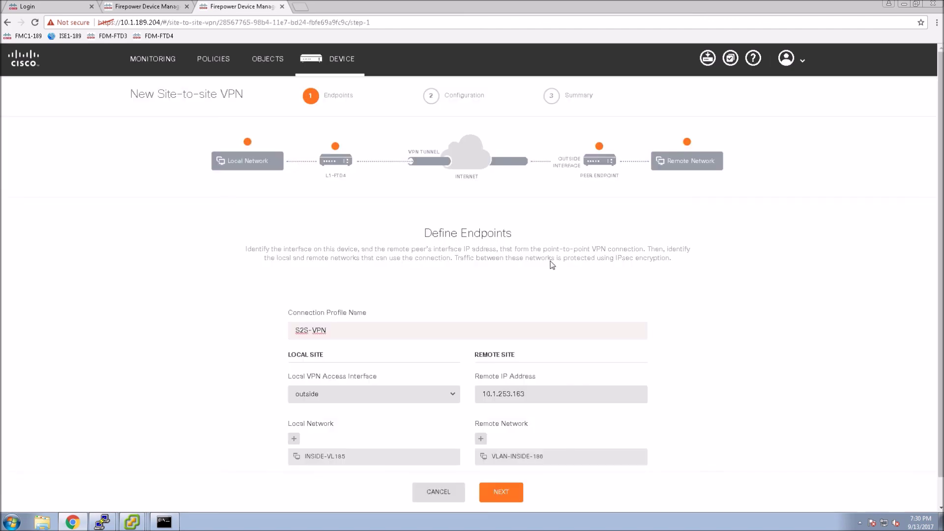
scroll(570, 277, "down", 1)
left_click(495, 476)
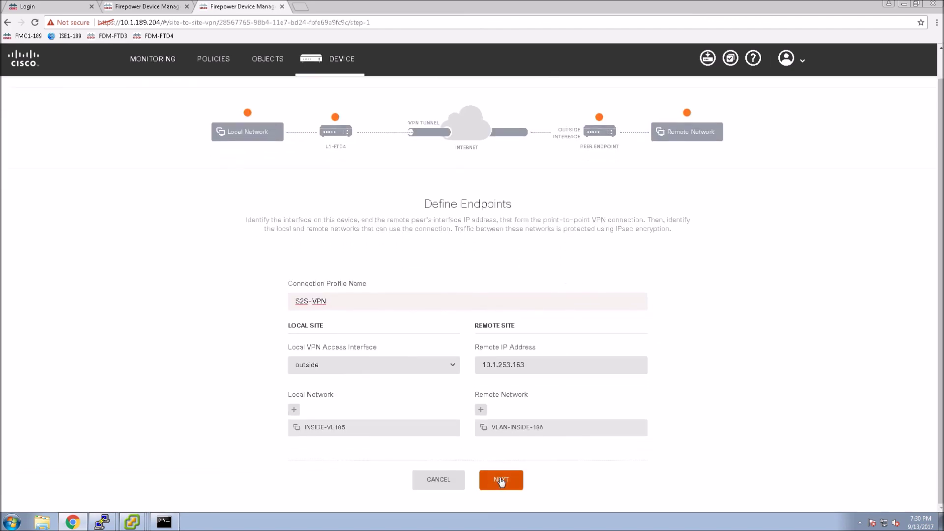
scroll(476, 390, "down", 5)
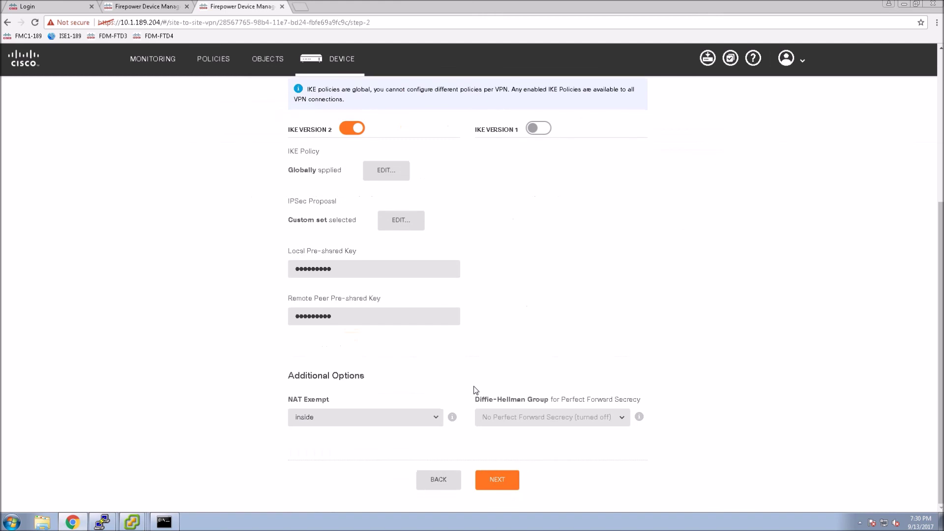